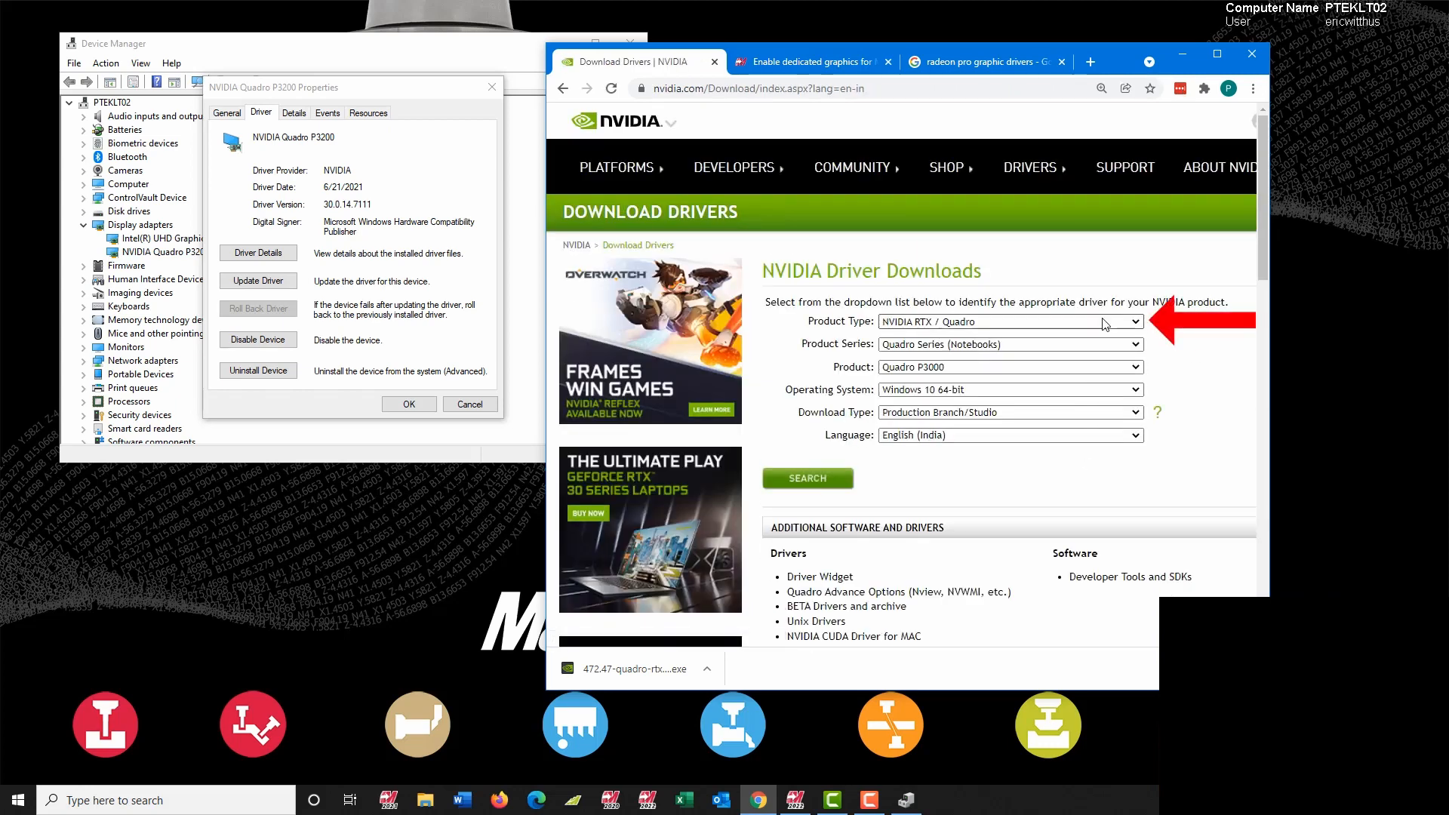
Step: Search the NVIDIA driver downloads for product type NVIDIA RTX / Quadro, series Quadro Series (Notebooks), product Quadro P3200
left_click(1139, 323)
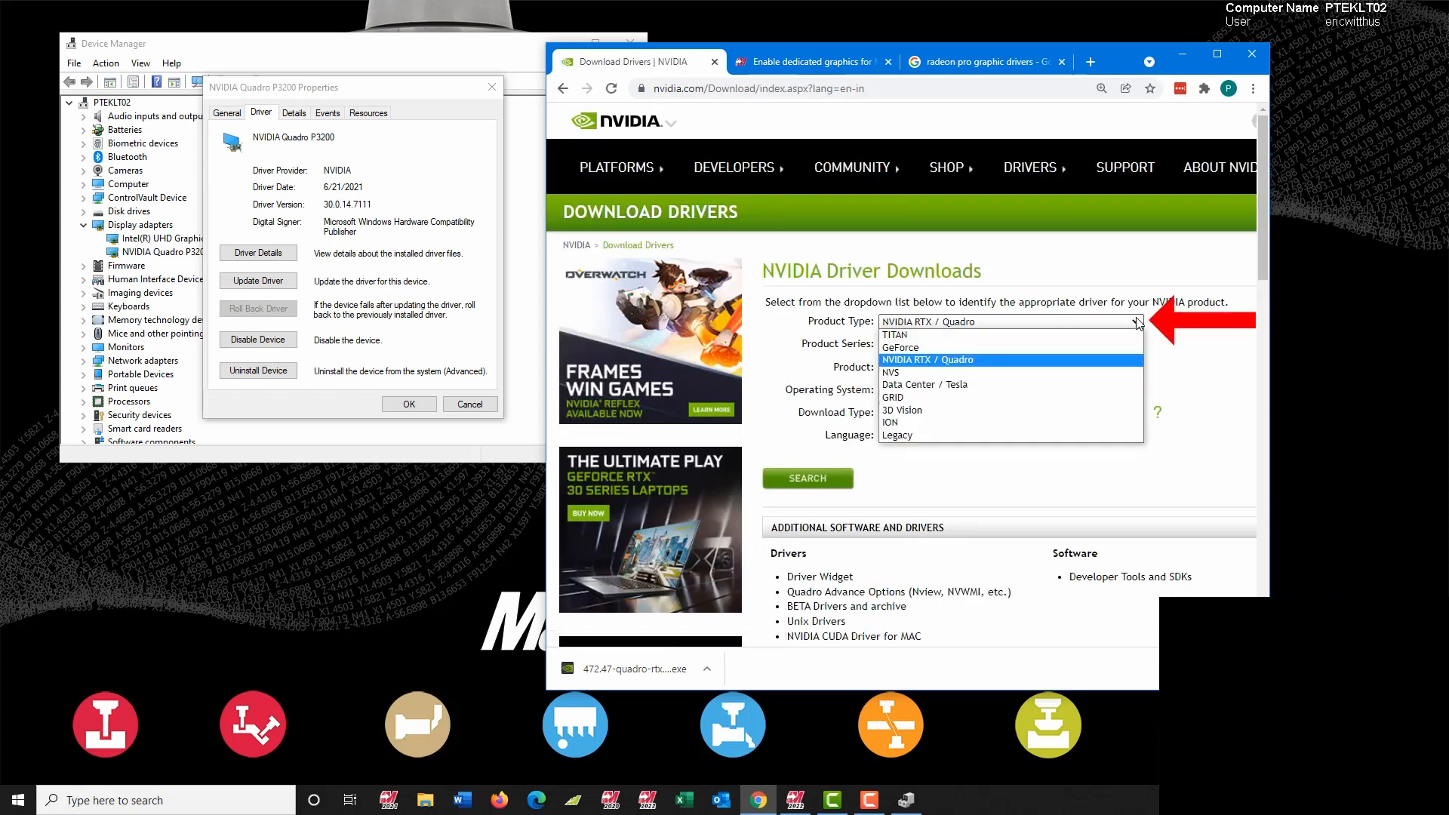
left_click(987, 361)
left_click(1018, 344)
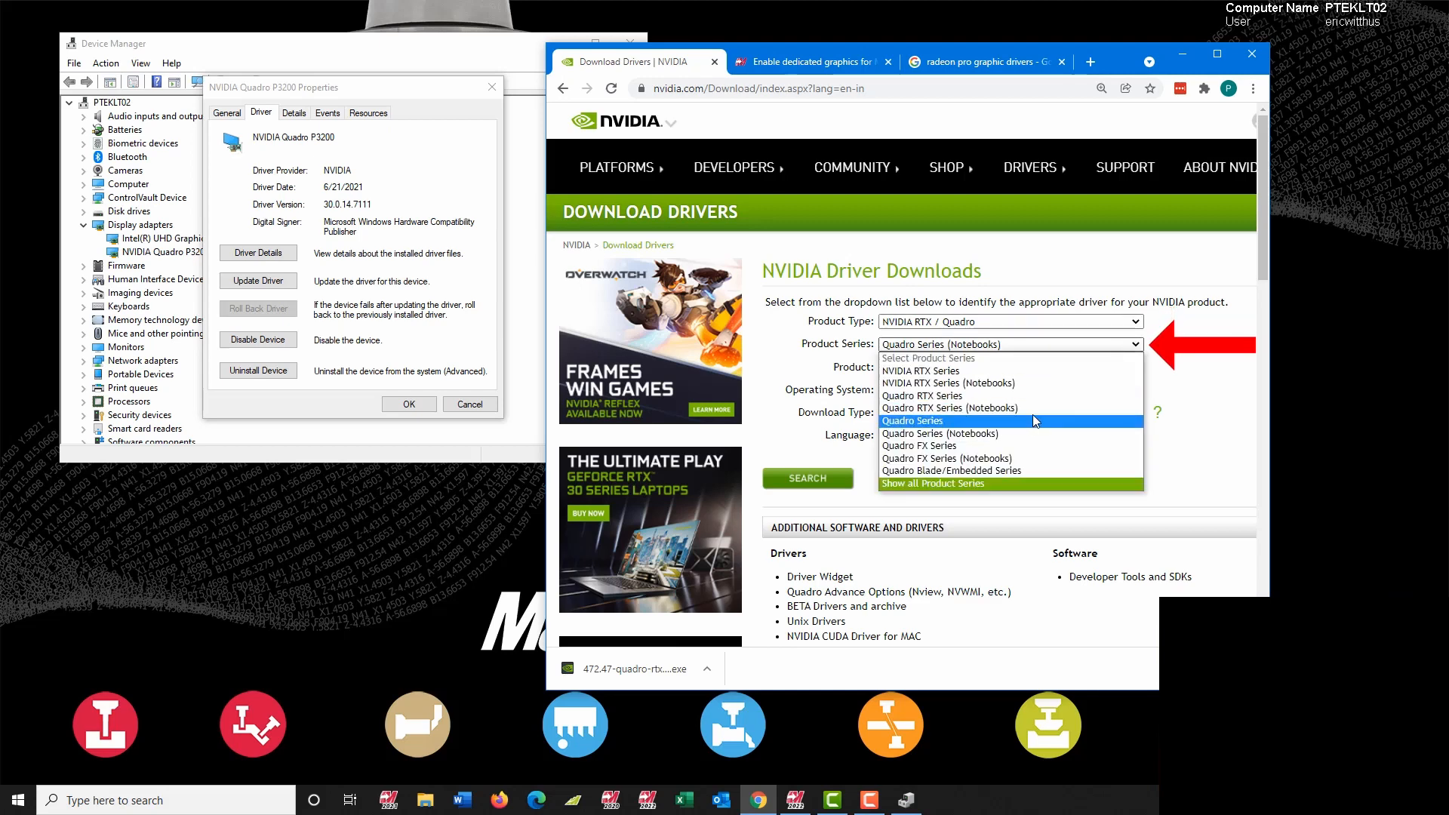
left_click(1023, 439)
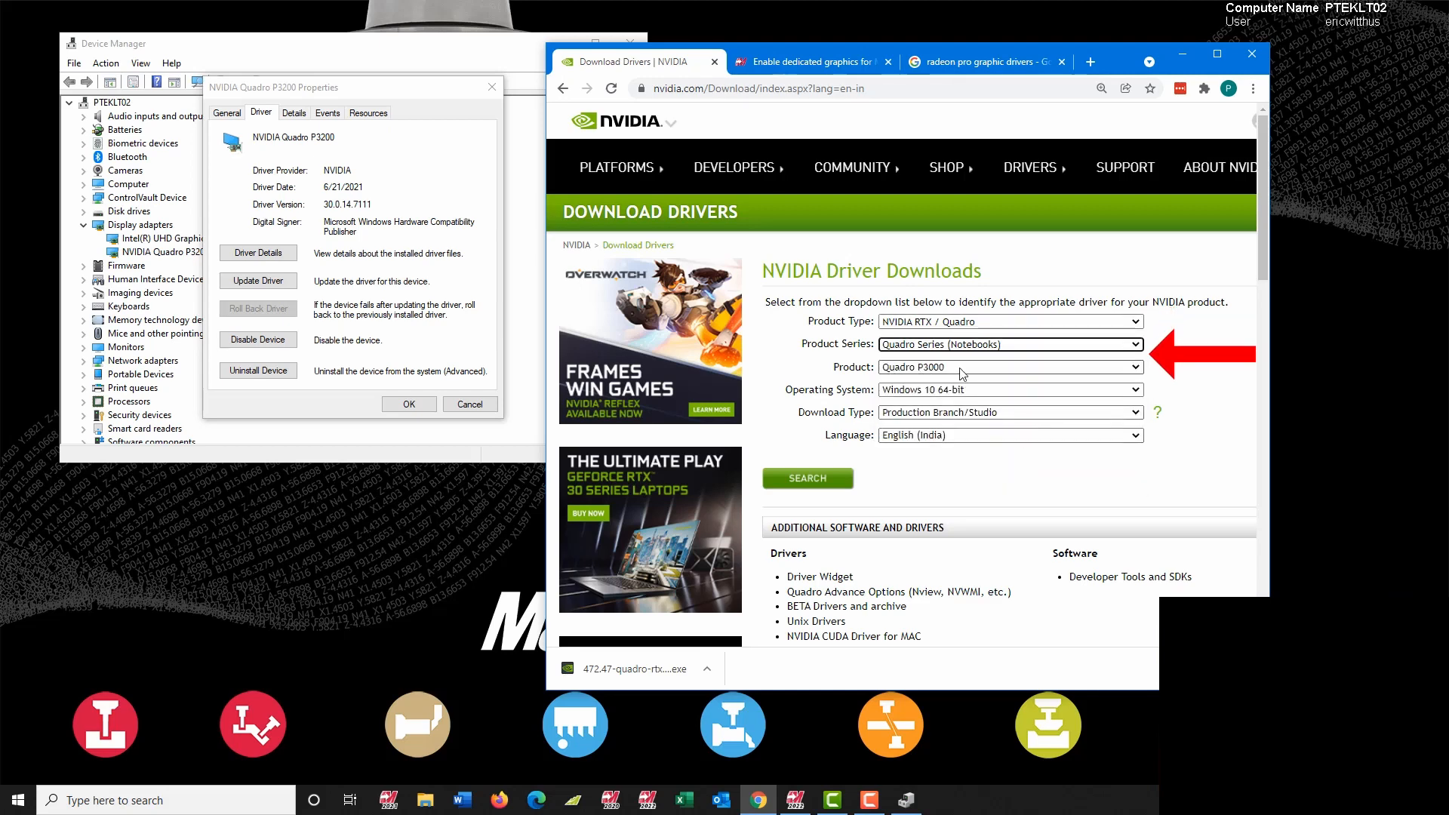
left_click(960, 368)
left_click(946, 443)
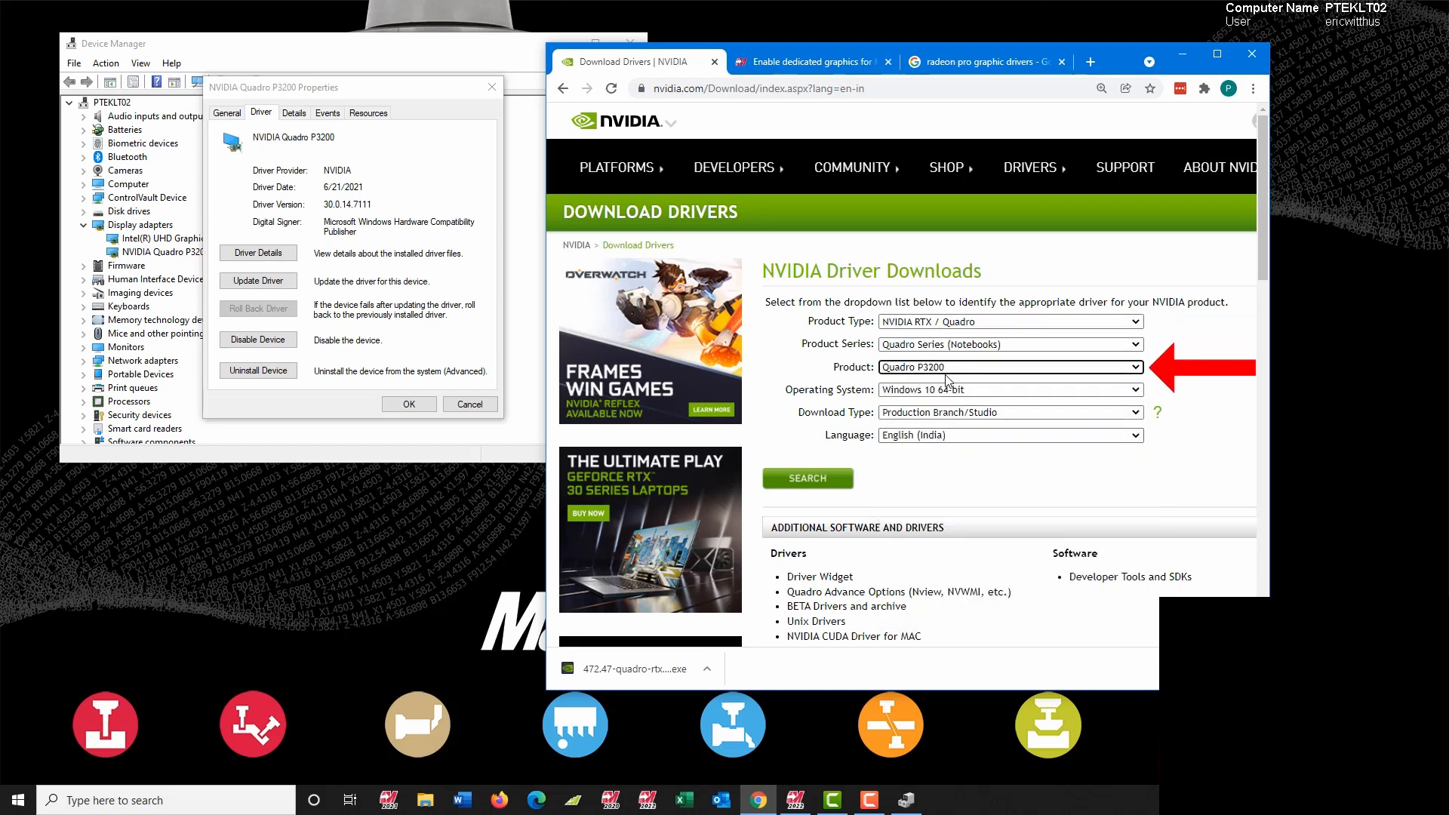
left_click(814, 482)
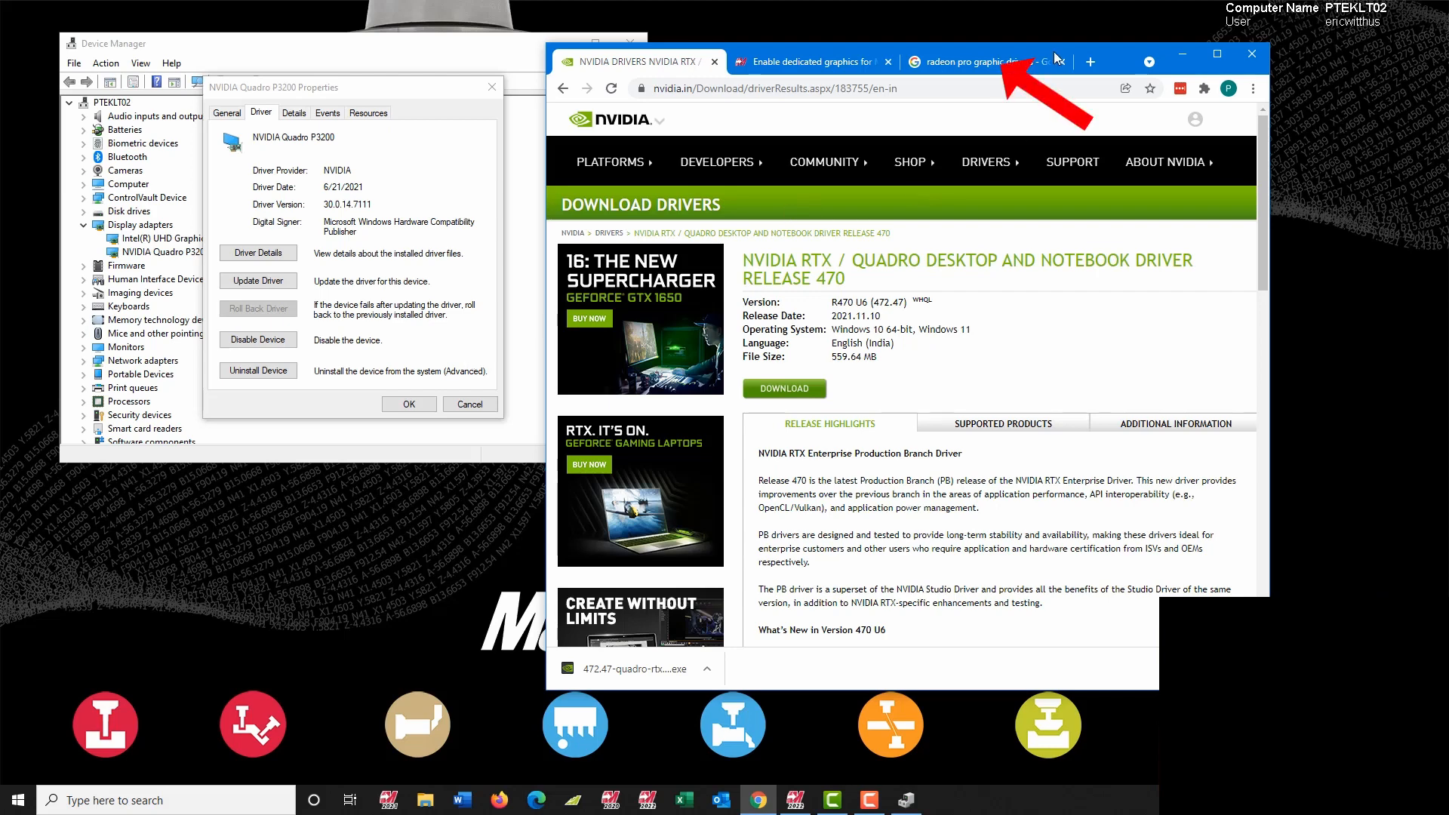
Step: Open the AMD Drivers and Support page from the Radeon Pro search results and go to its product list
left_click(985, 72)
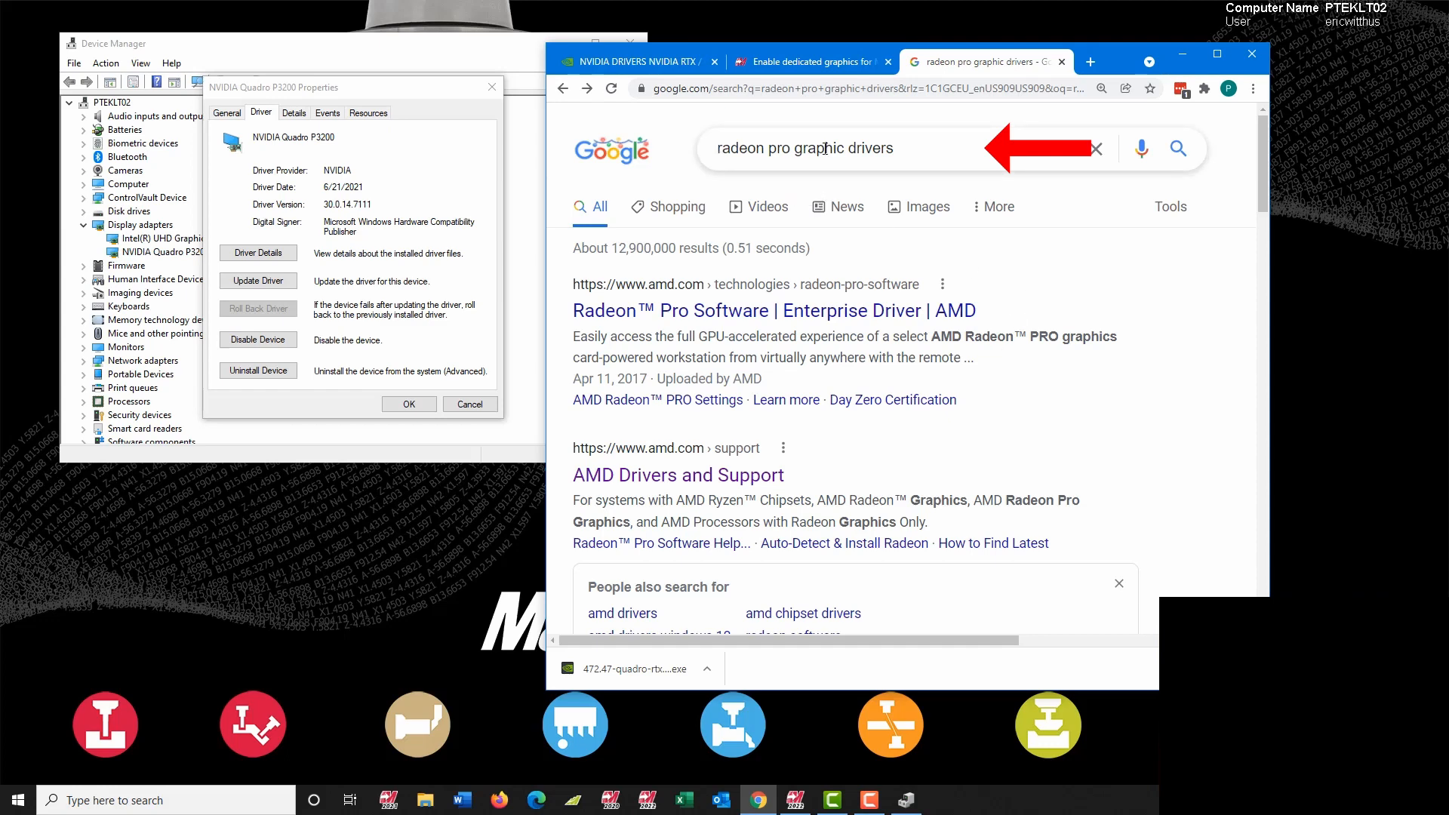
left_click(698, 477)
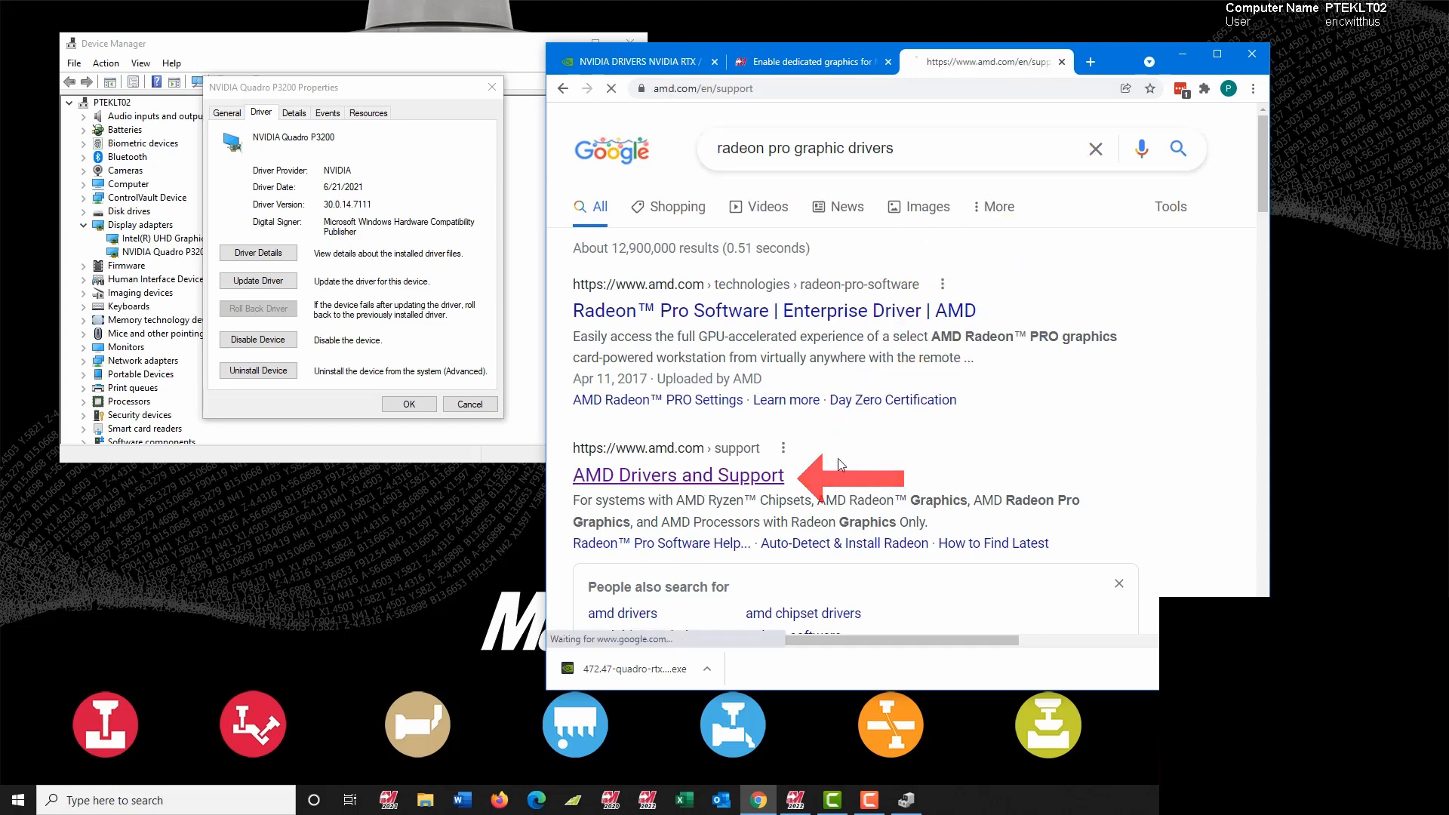
scroll(817, 427, "down", 5)
scroll(812, 427, "down", 4)
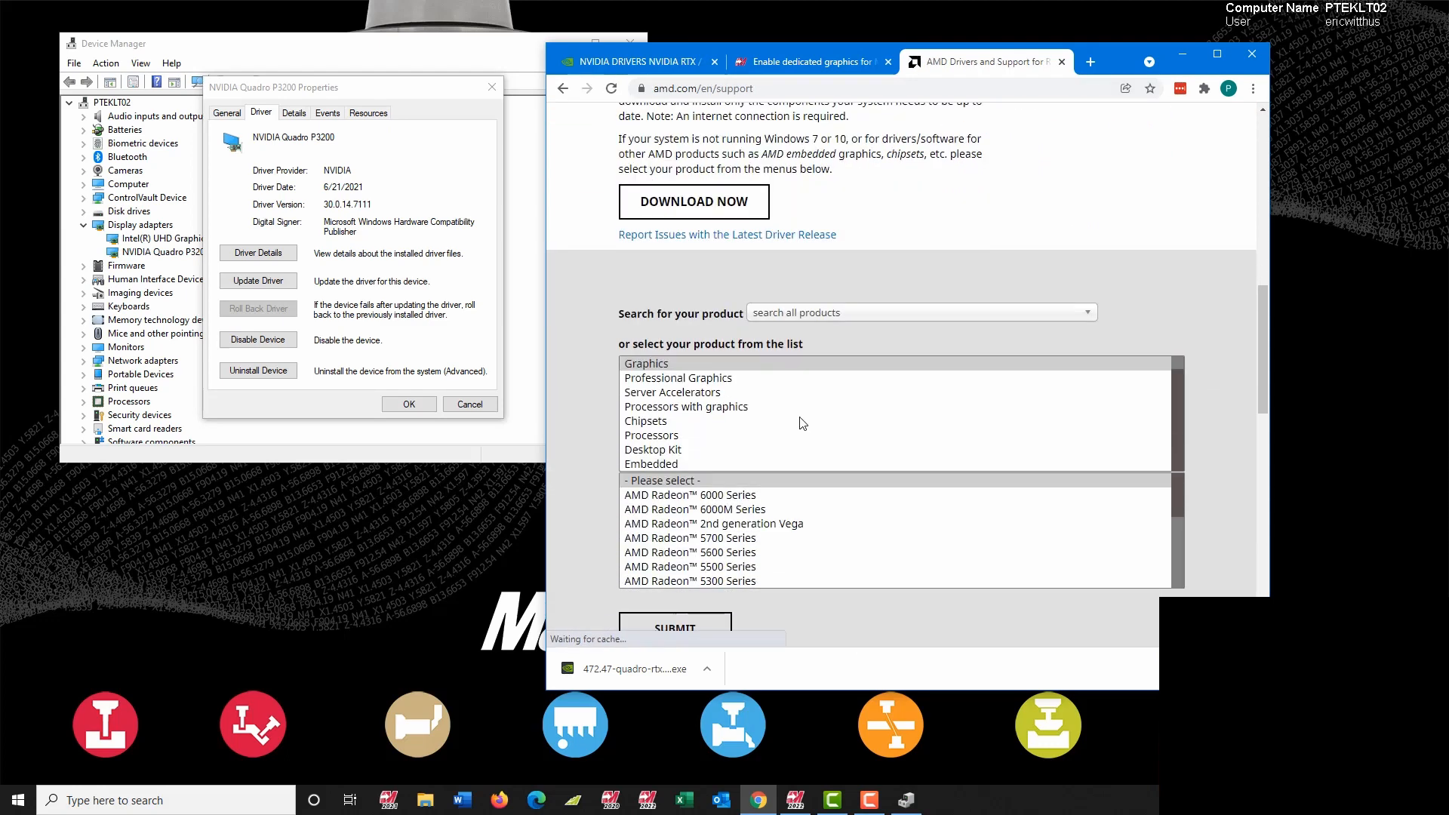
Step: Select Professional Graphics and the FirePro family in the AMD driver product list
left_click(747, 371)
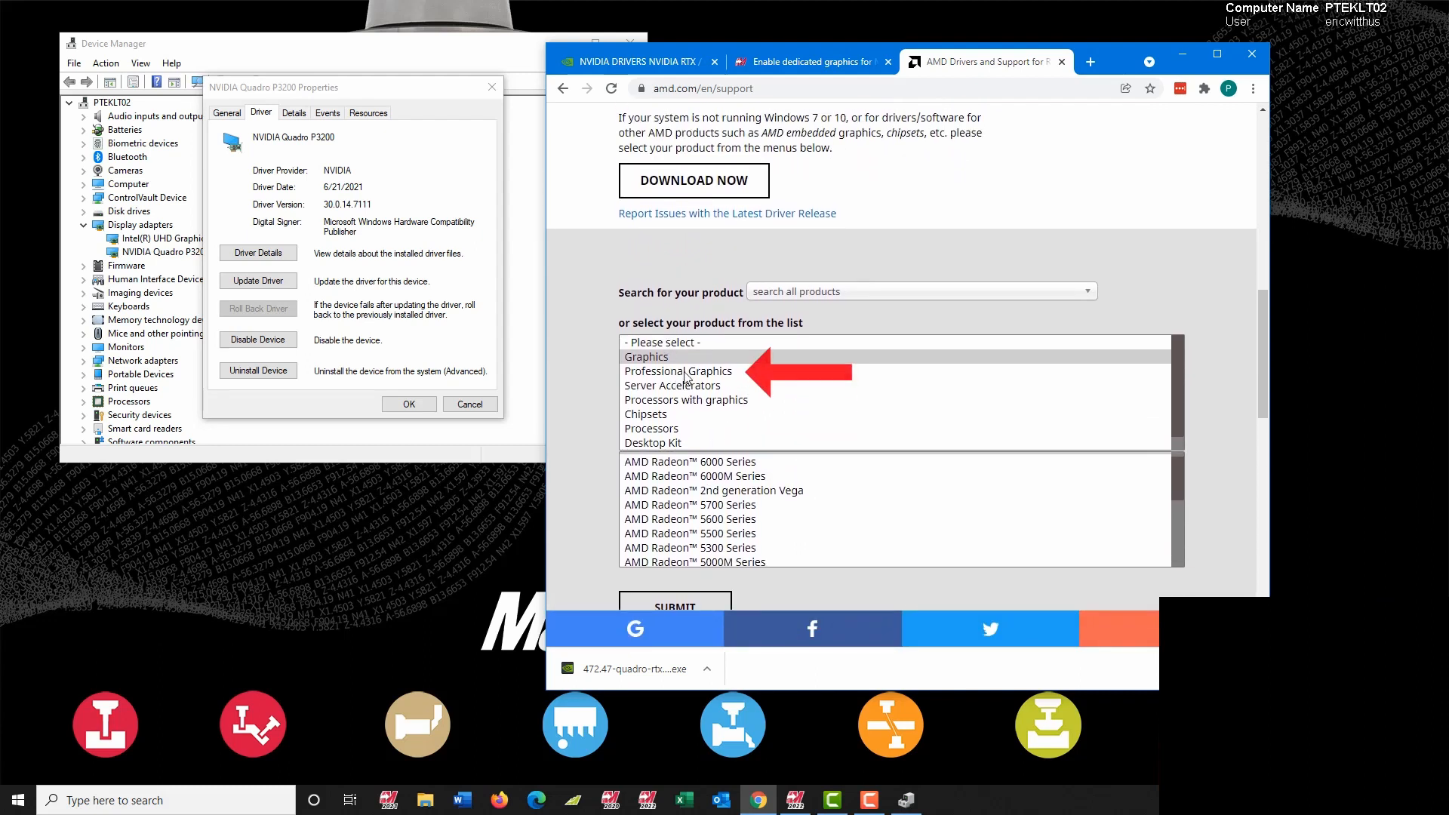
left_click(688, 489)
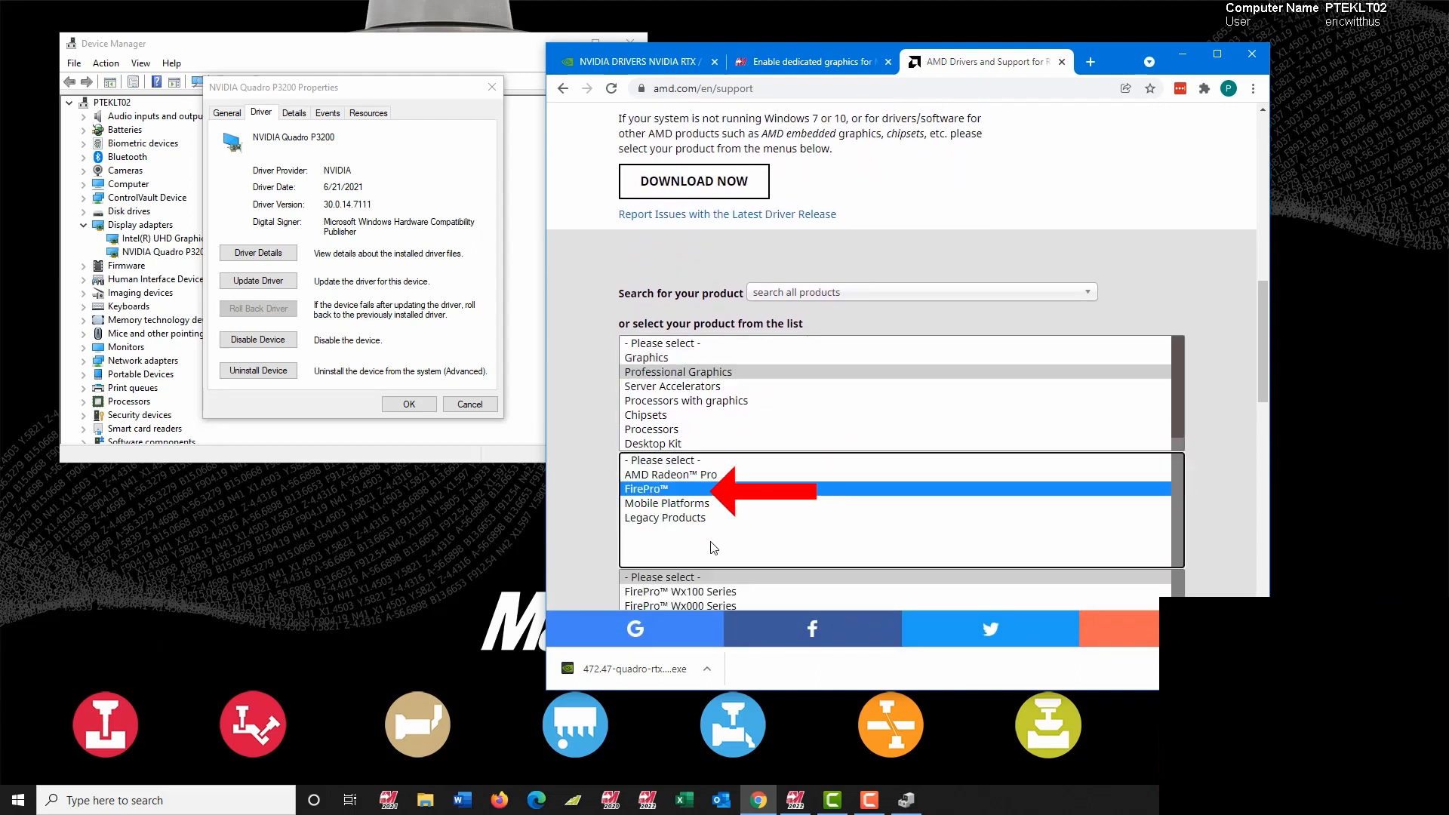
scroll(683, 520, "down", 1)
scroll(677, 545, "down", 1)
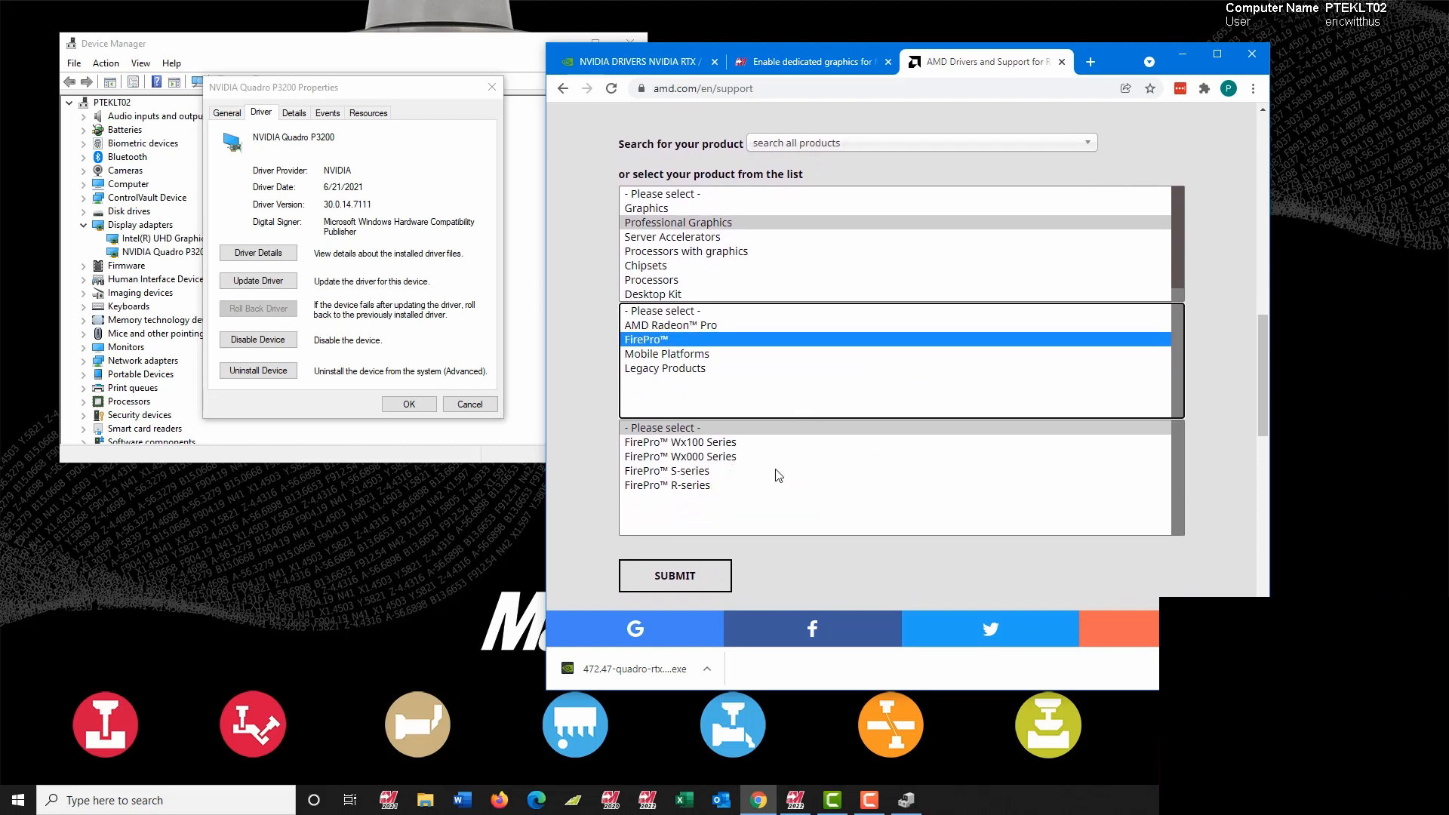
Step: Close the NVIDIA Quadro P3200 properties and minimize the browser and Device Manager to reveal the desktop
left_click(408, 405)
left_click(1182, 54)
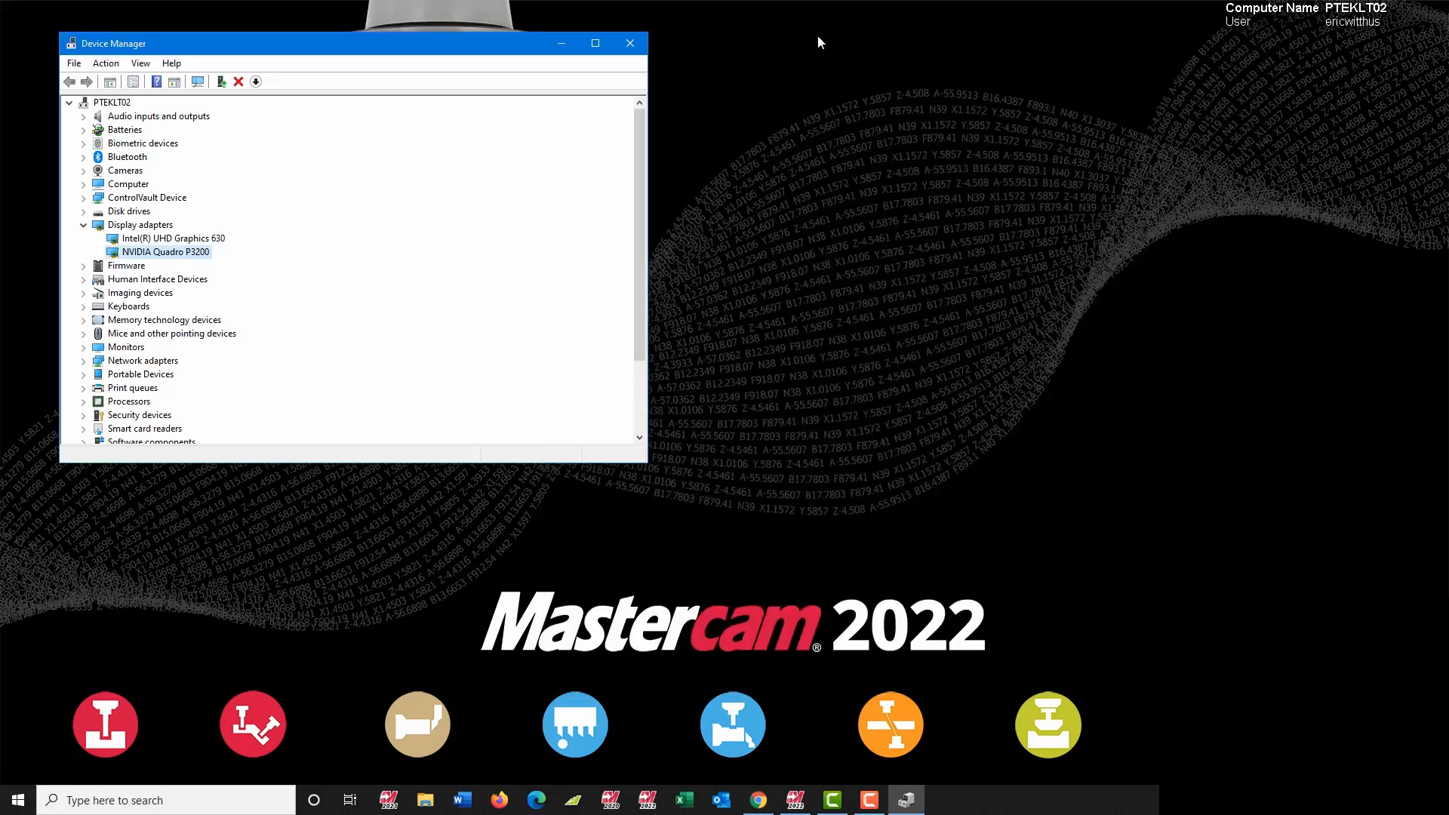
left_click(566, 43)
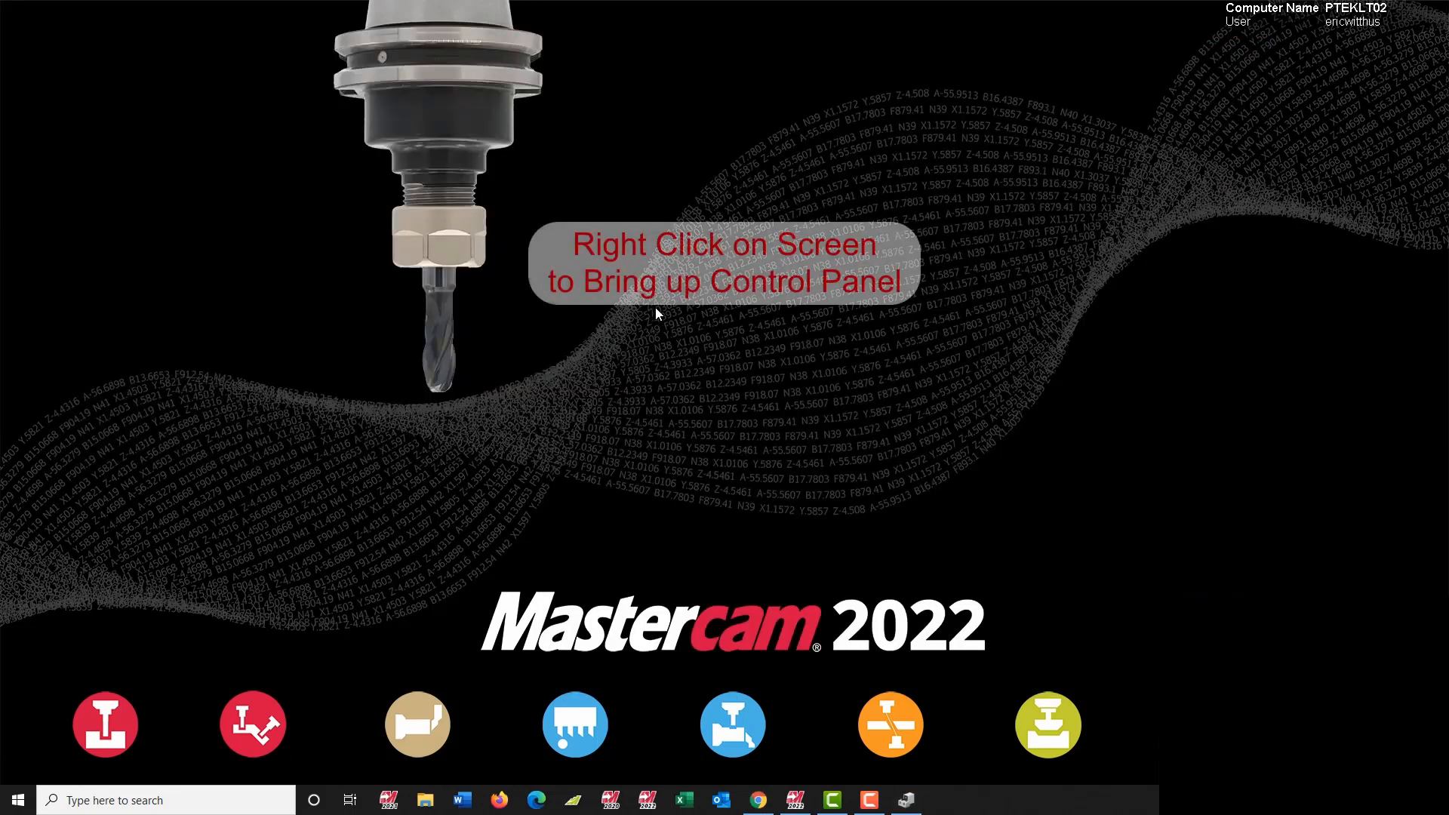
Step: Open the NVIDIA Control Panel's 3D settings management and review the program settings, ending on the global settings
right_click(637, 314)
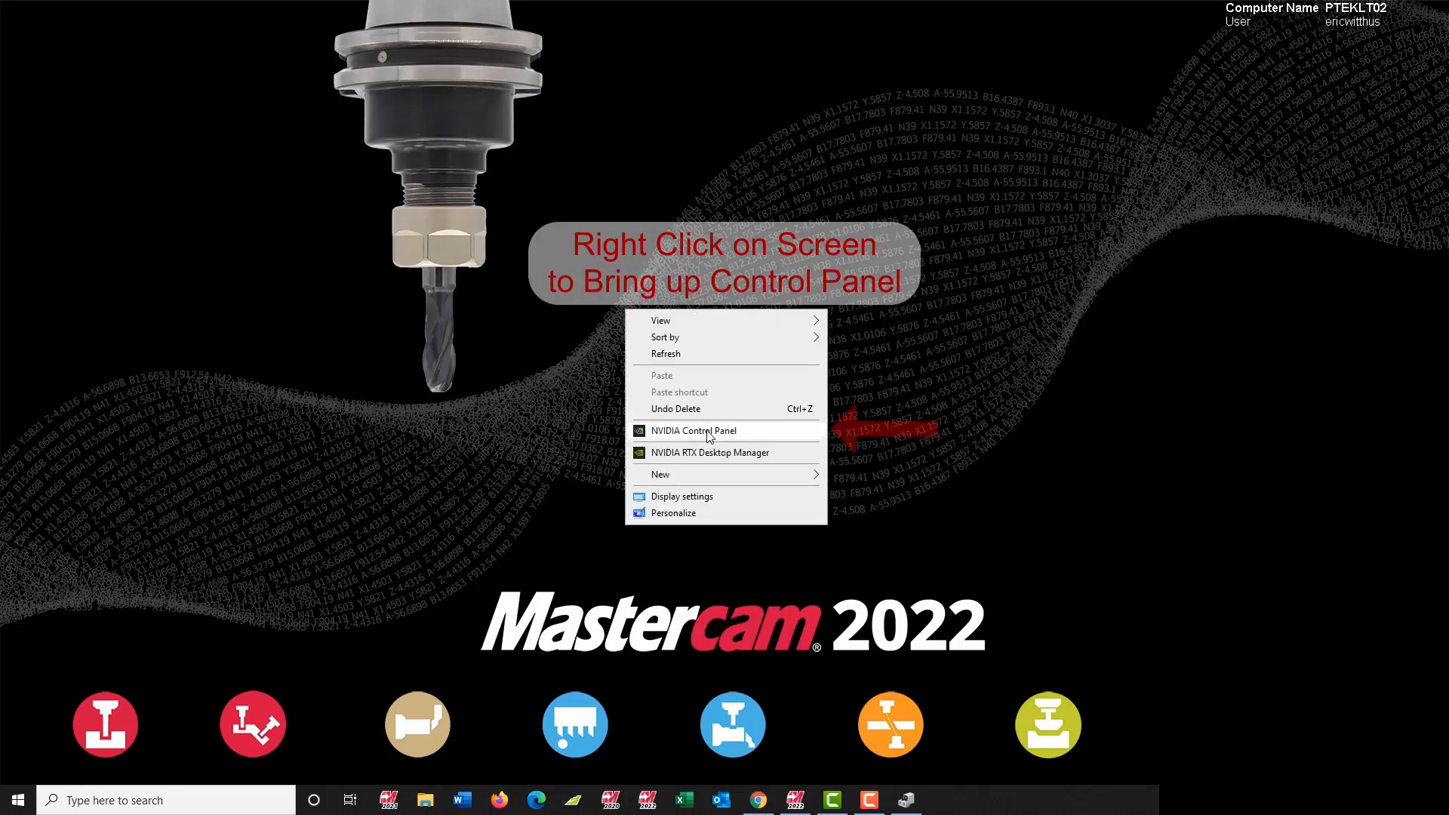
left_click(728, 436)
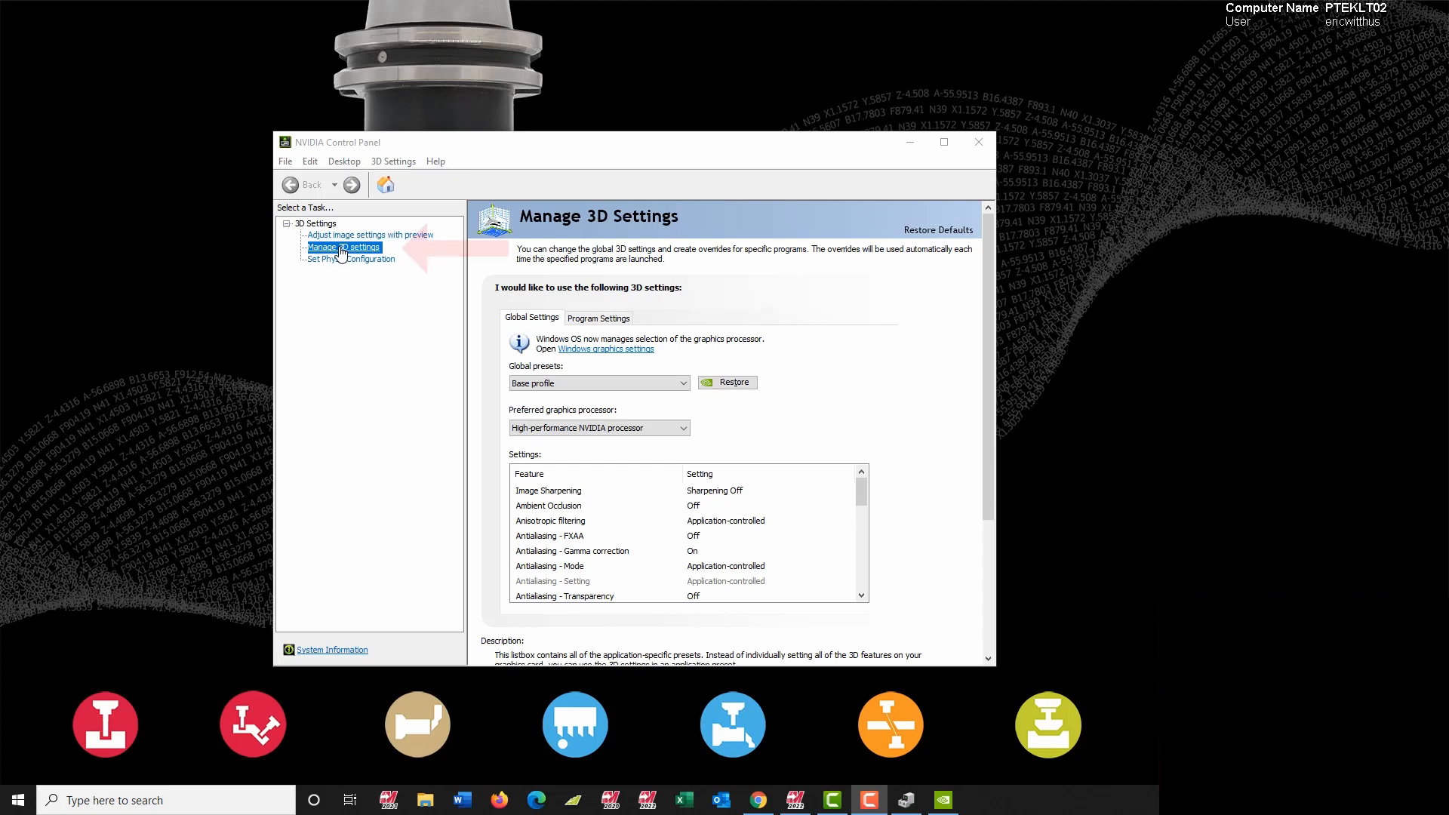
left_click(338, 249)
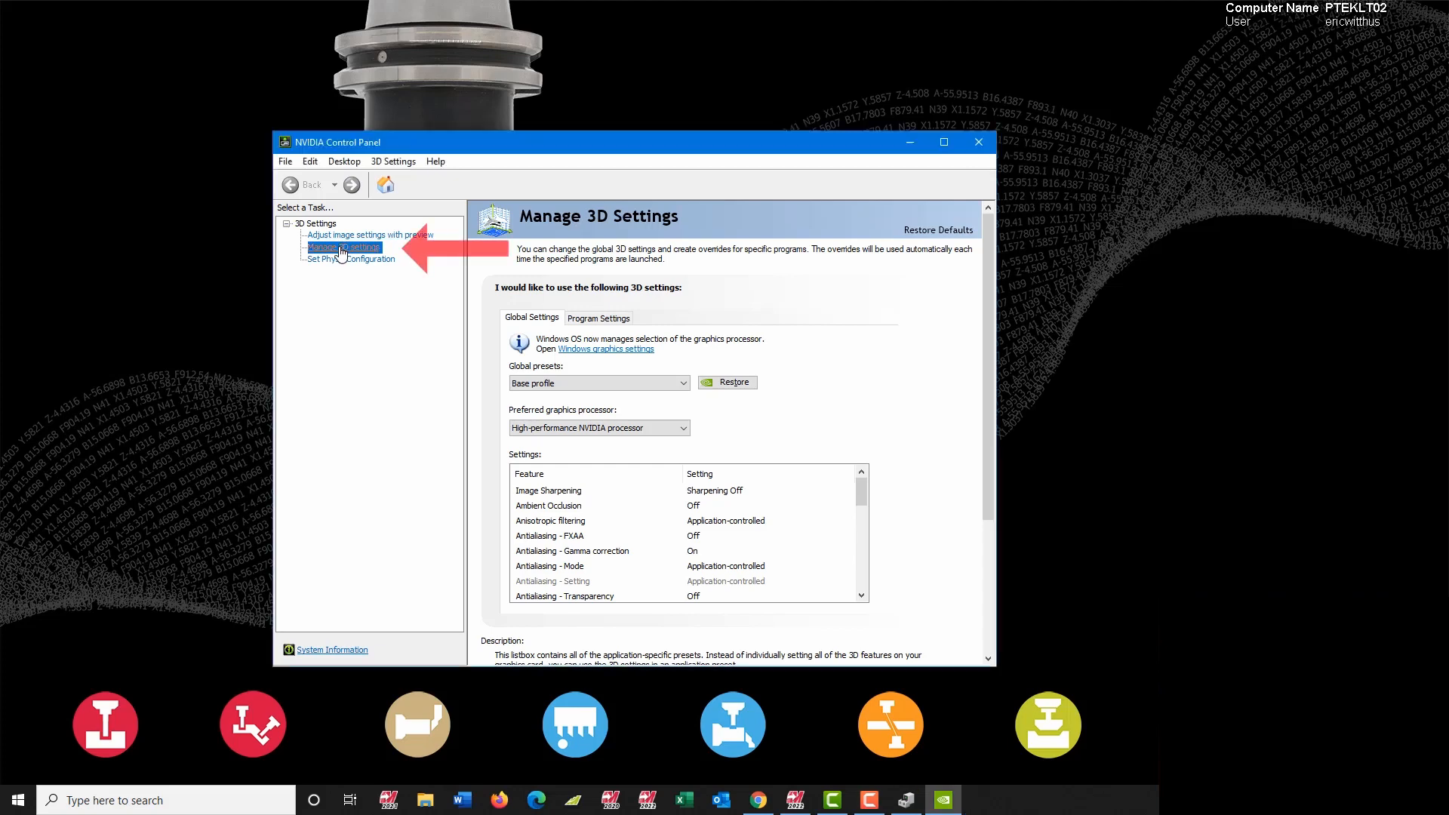
left_click(619, 325)
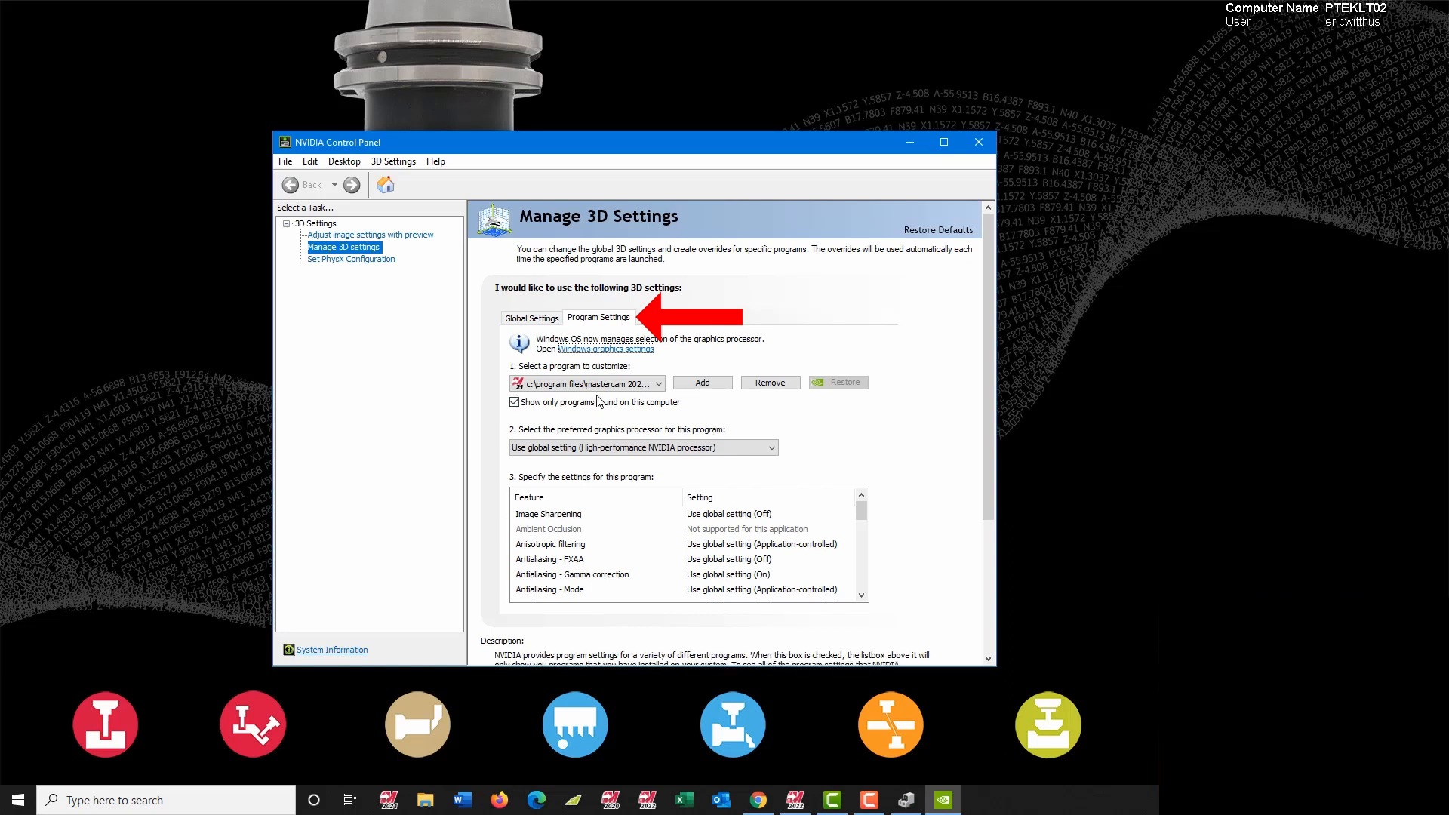
left_click(530, 320)
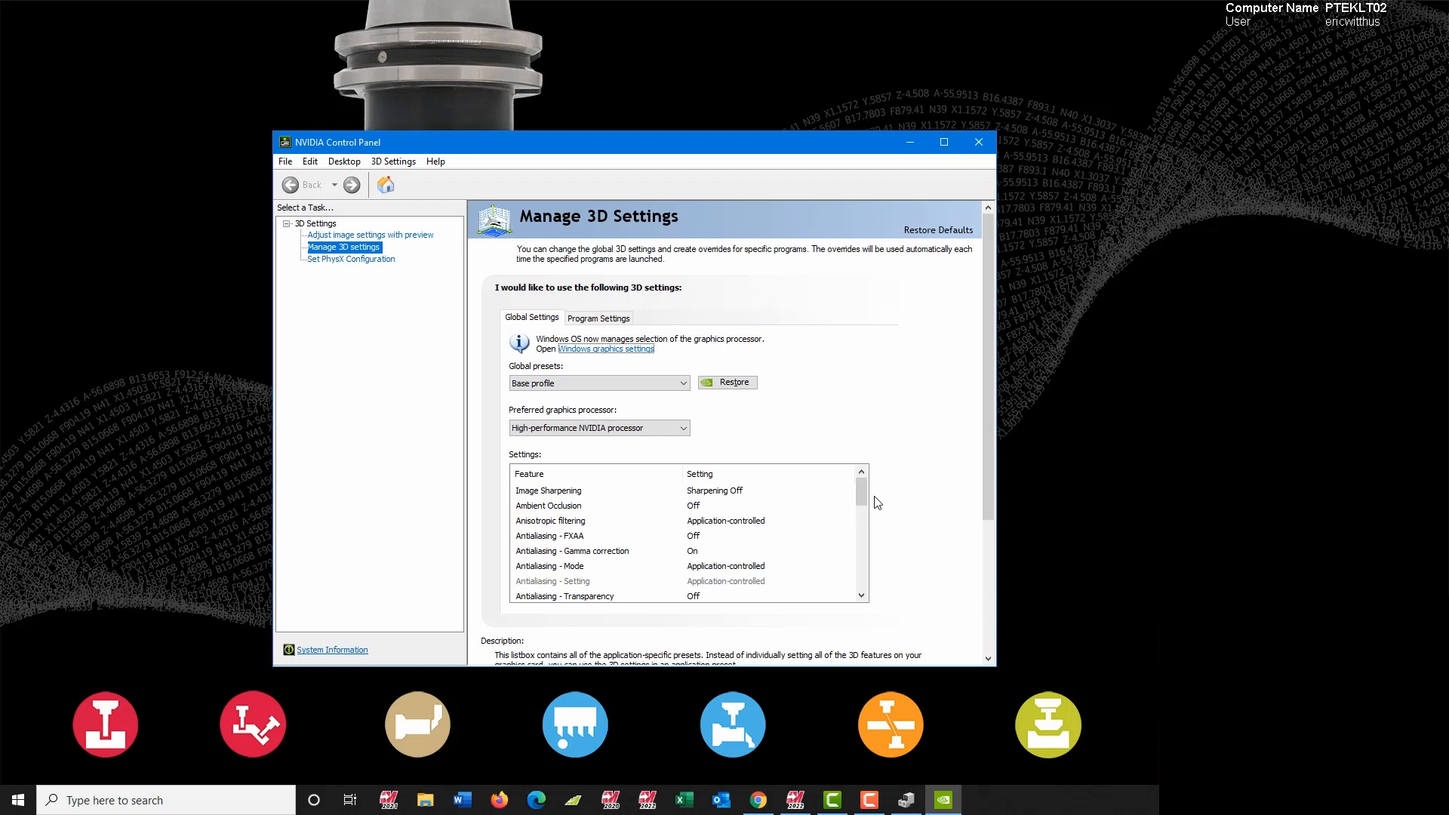
Step: Set the global OpenGL rendering GPU to Quadro P3200 and the preferred graphics processor to High-performance NVIDIA processor
left_click_drag(866, 499, 869, 543)
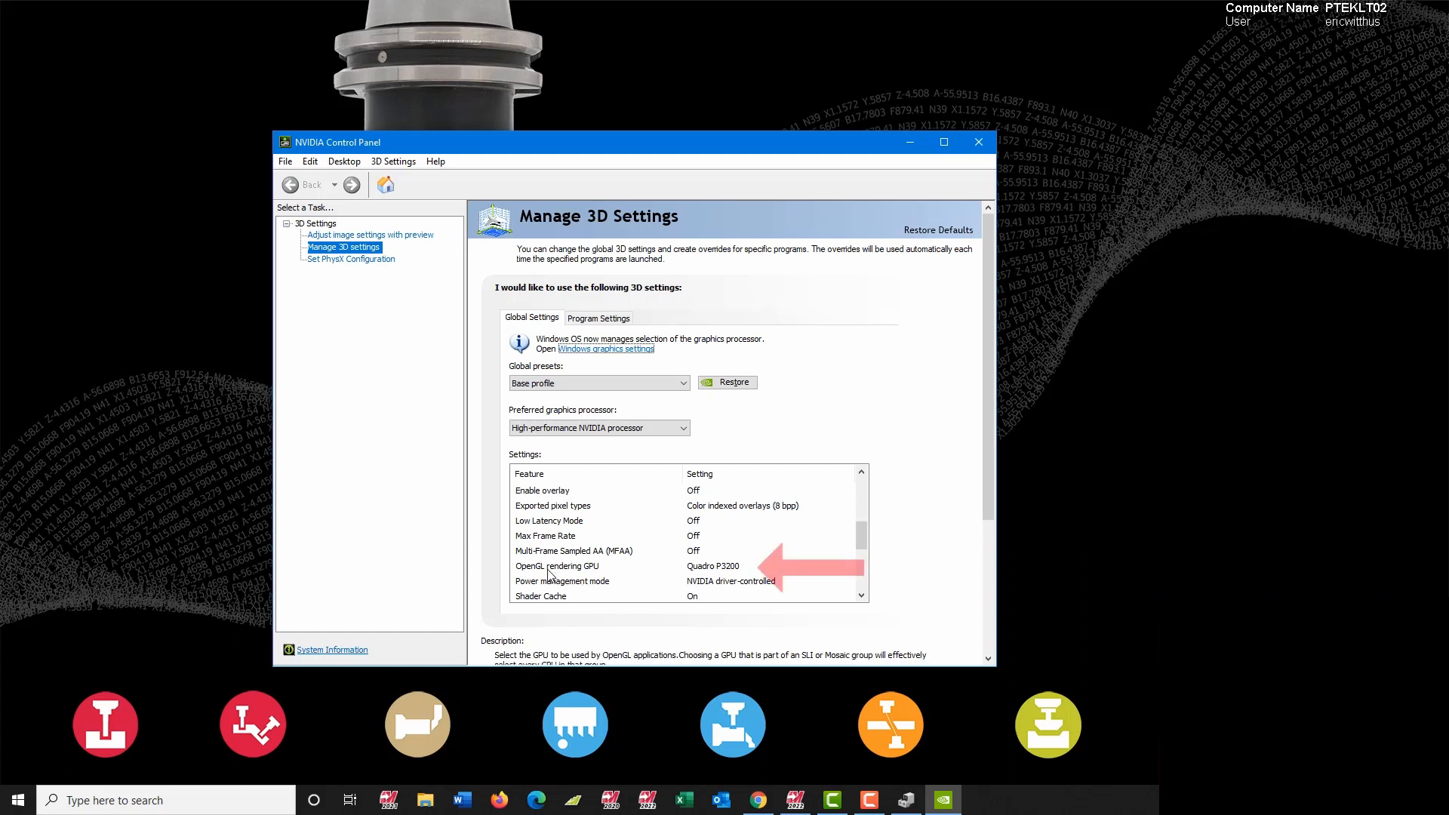
left_click(739, 568)
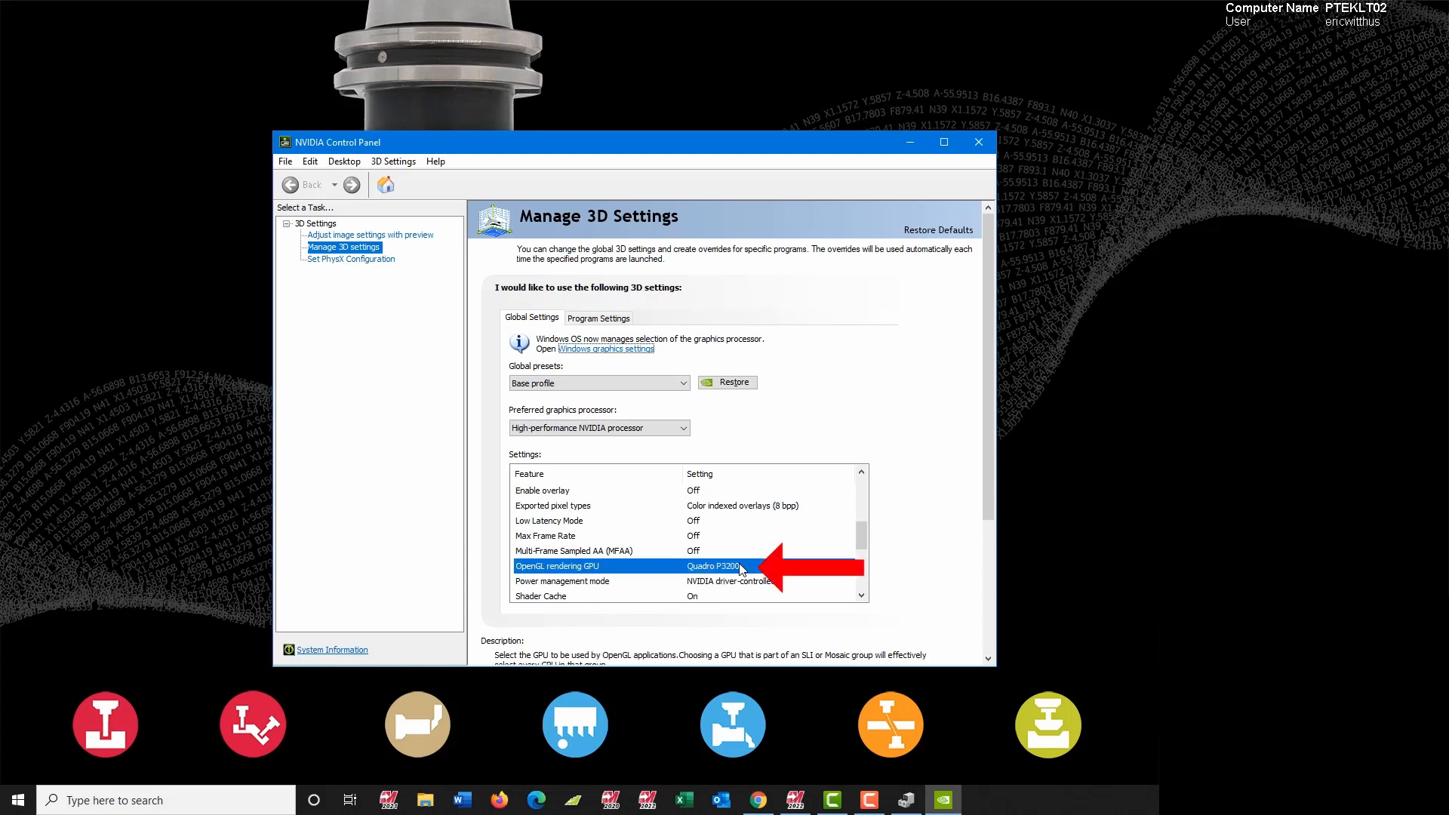
left_click(844, 570)
left_click(812, 582)
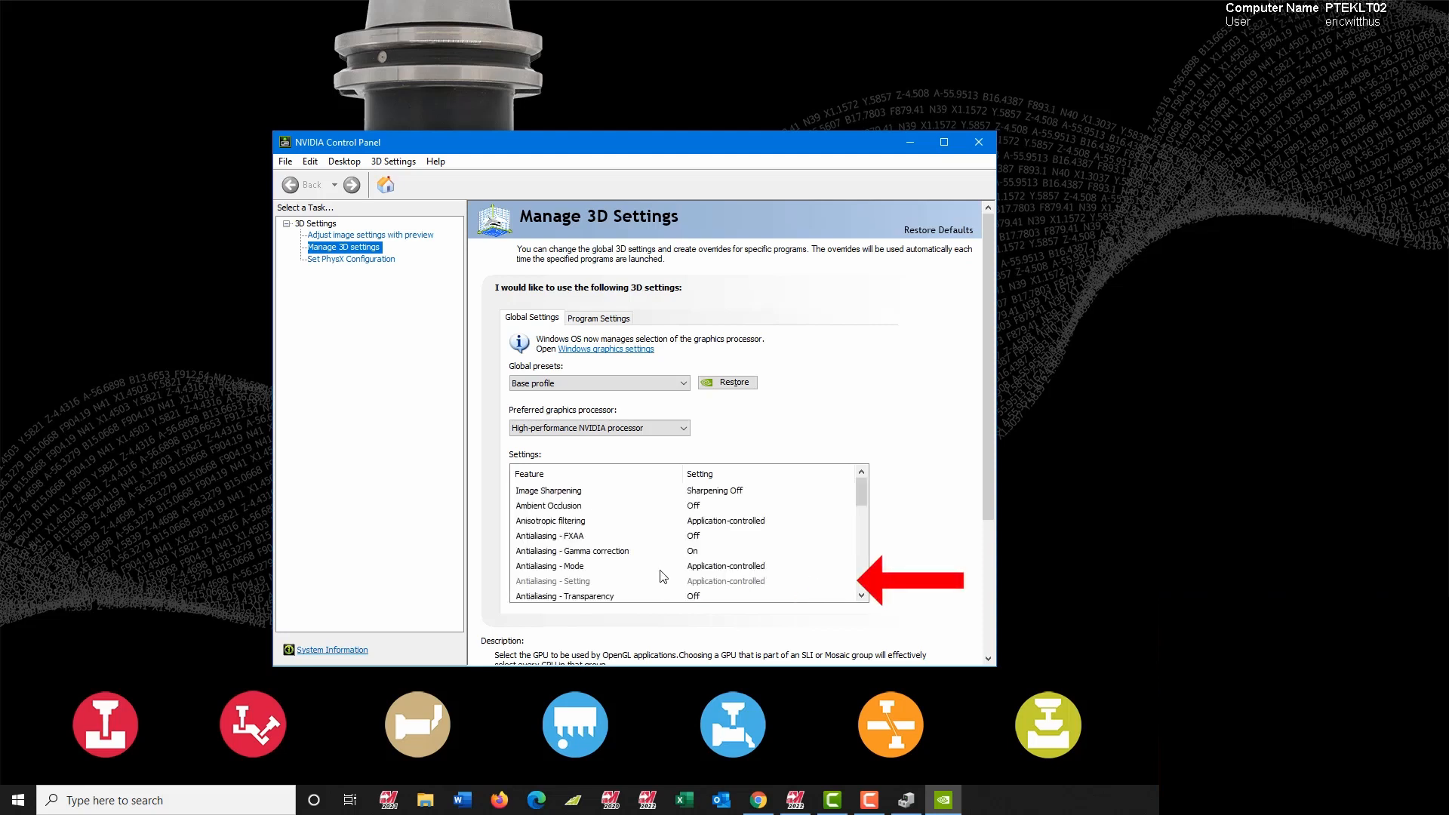
left_click(786, 586)
left_click(774, 608)
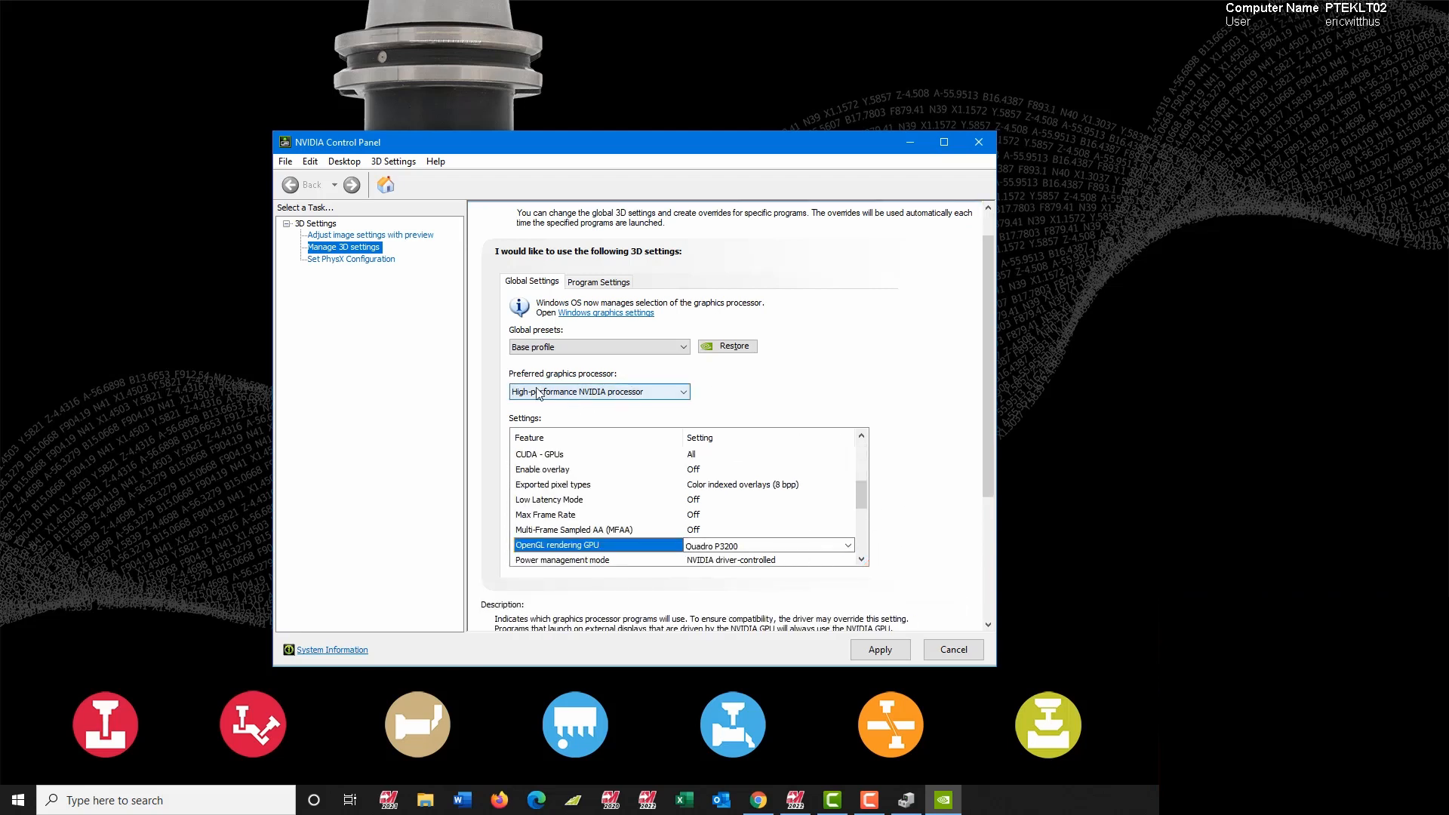
left_click(685, 392)
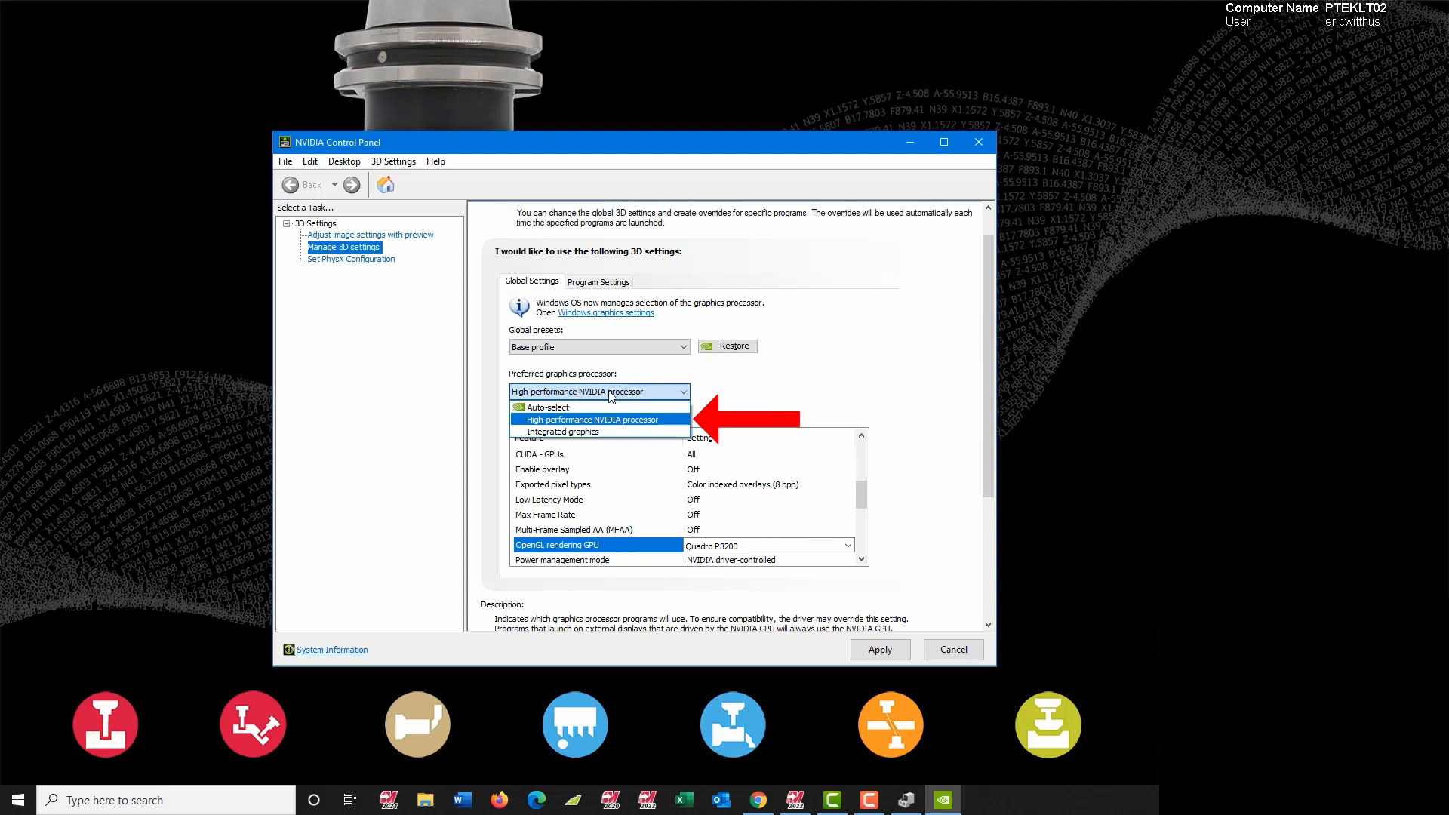
left_click(806, 397)
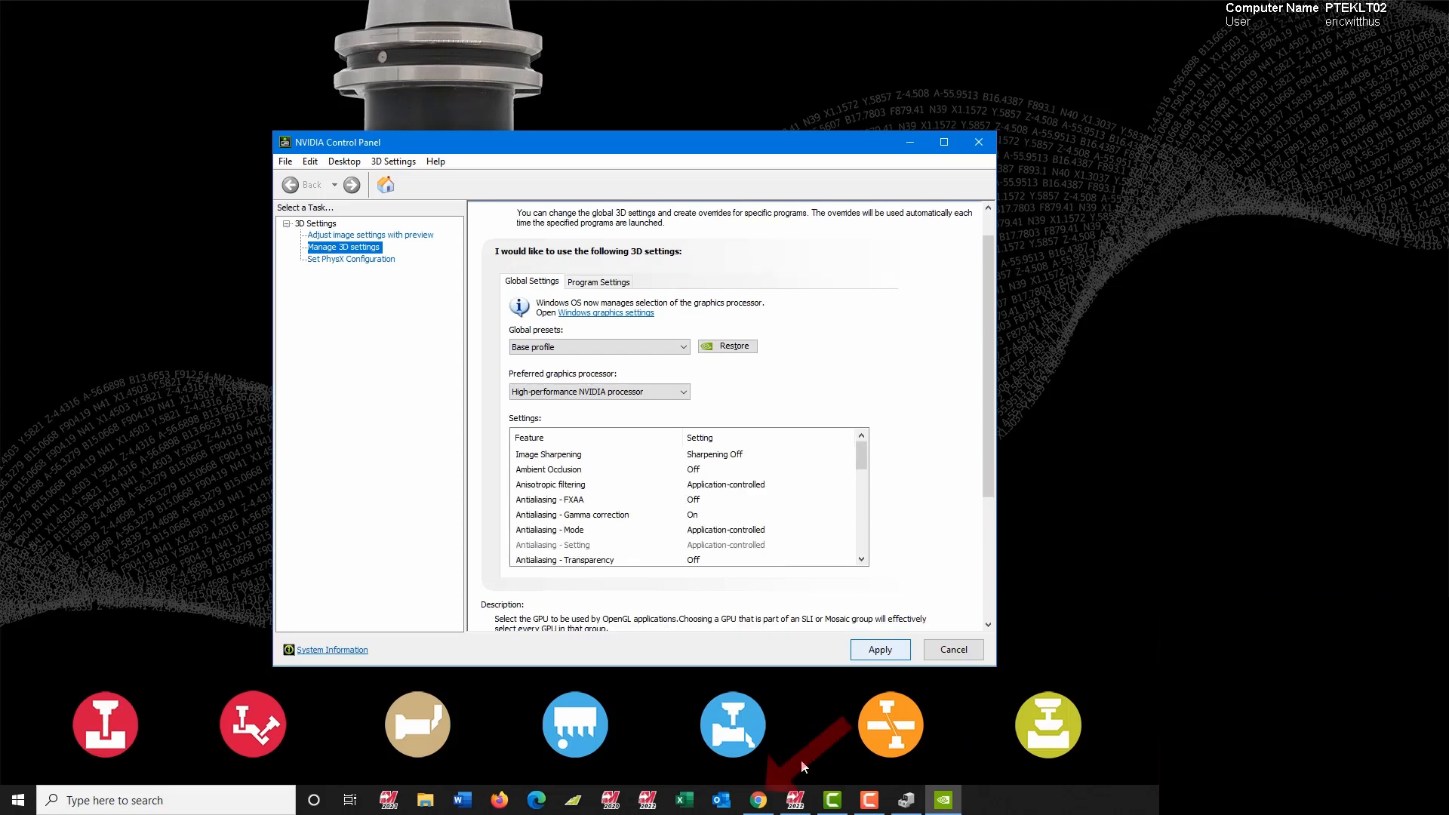
Step: Switch to the browser and read through the Mastercam knowledge base article on enabling dedicated graphics with Radeon Pro software
left_click(759, 801)
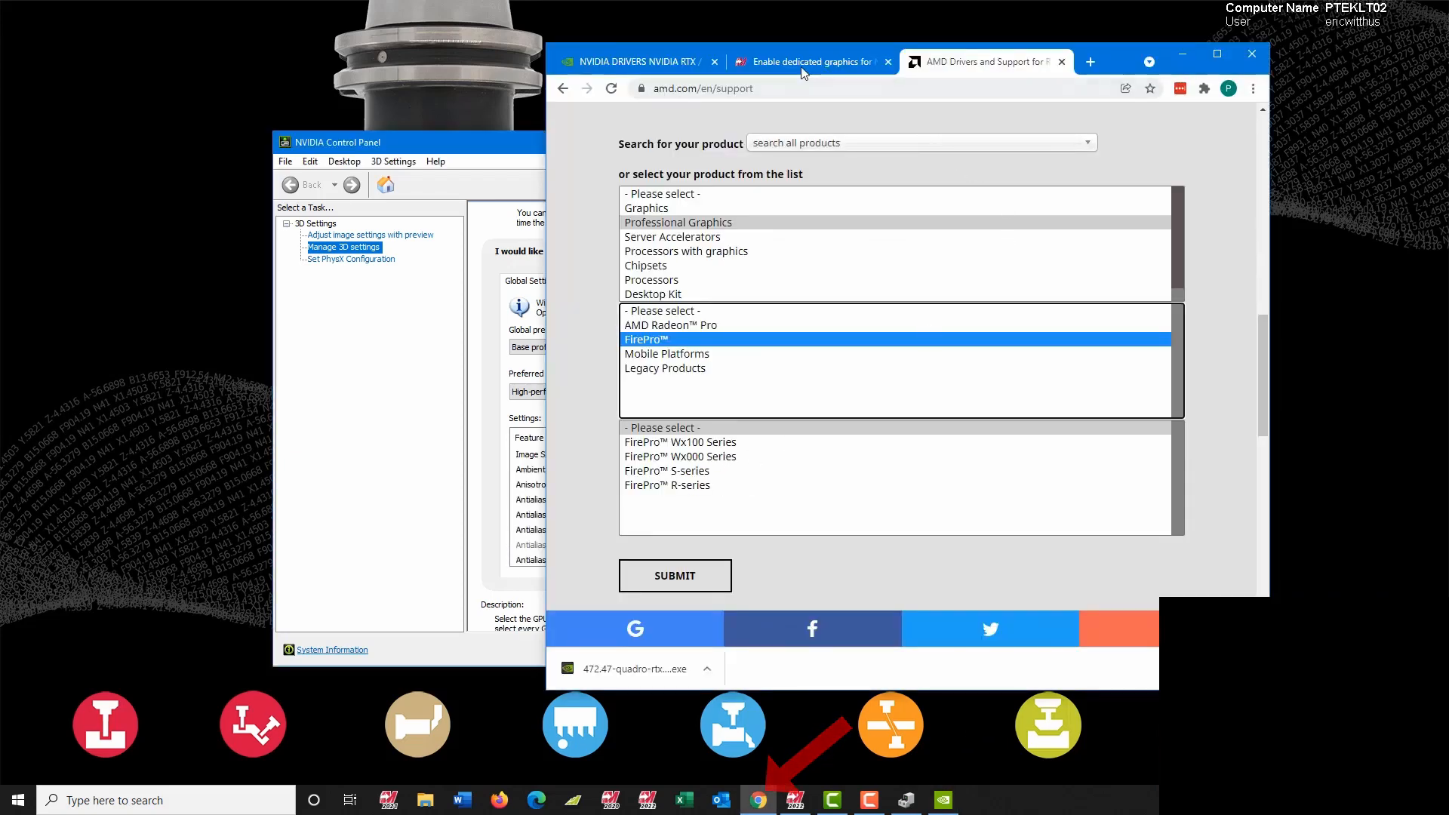
left_click(800, 67)
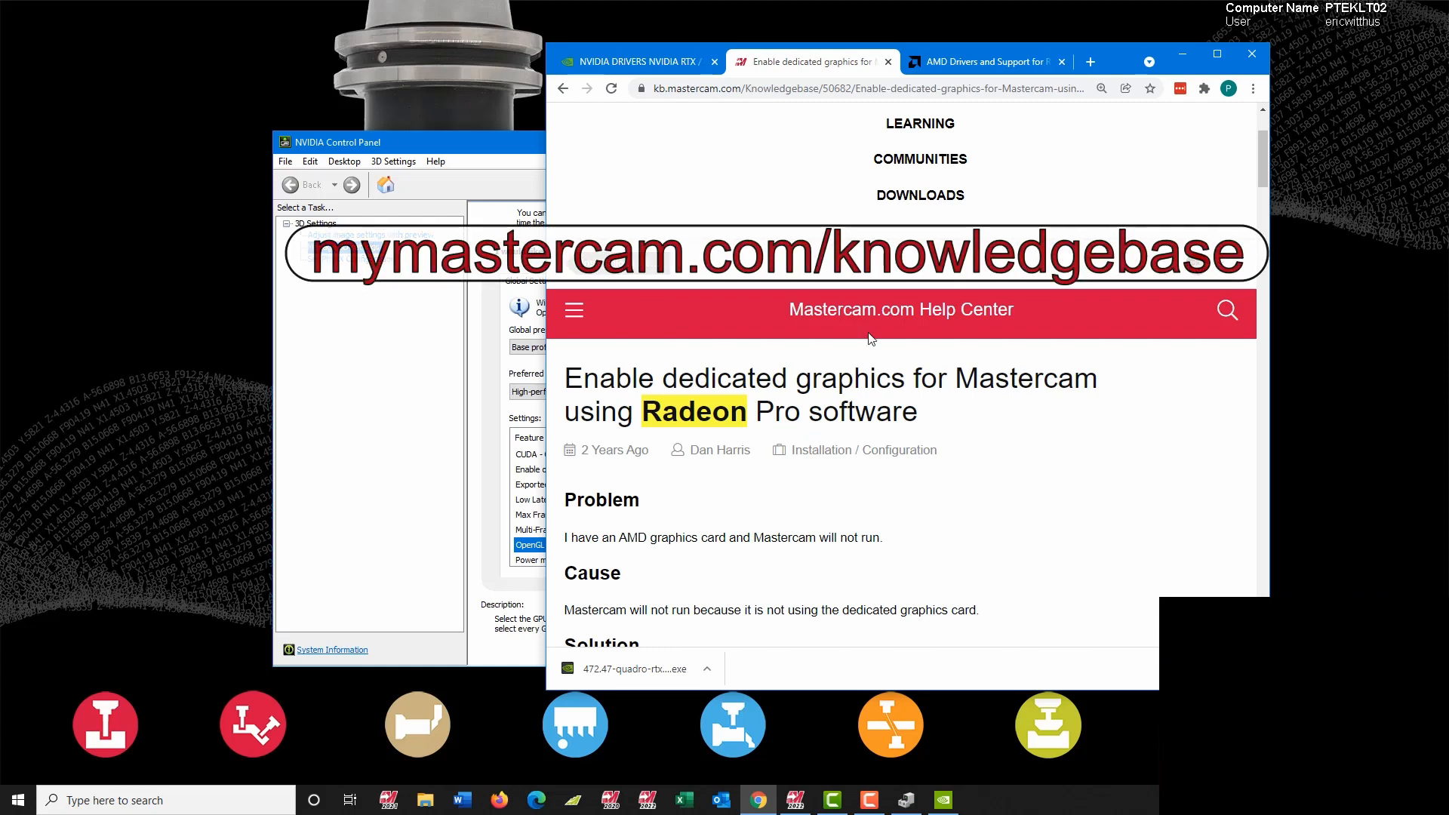
scroll(813, 416, "down", 2)
scroll(812, 416, "down", 10)
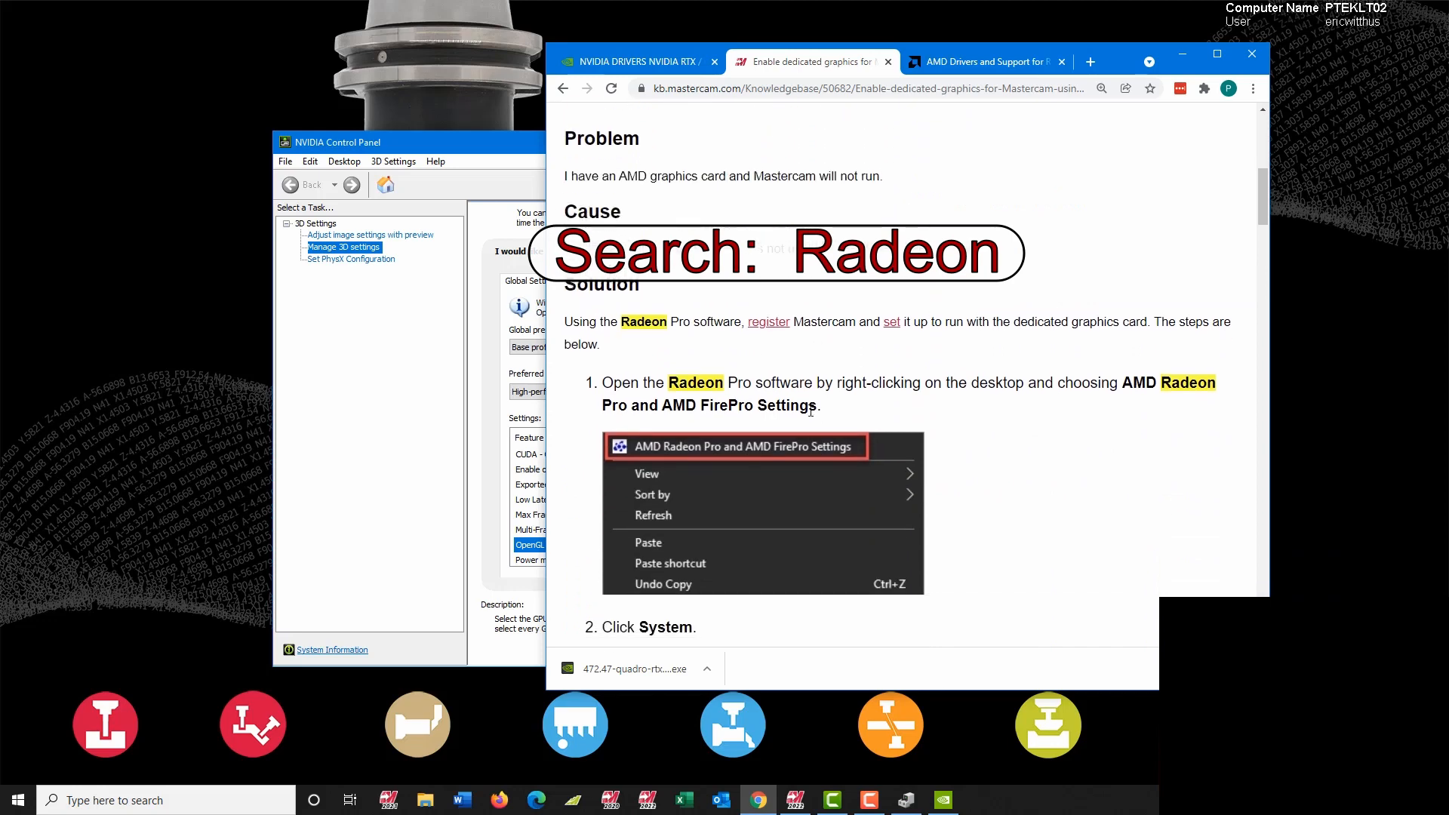
scroll(973, 447, "down", 20)
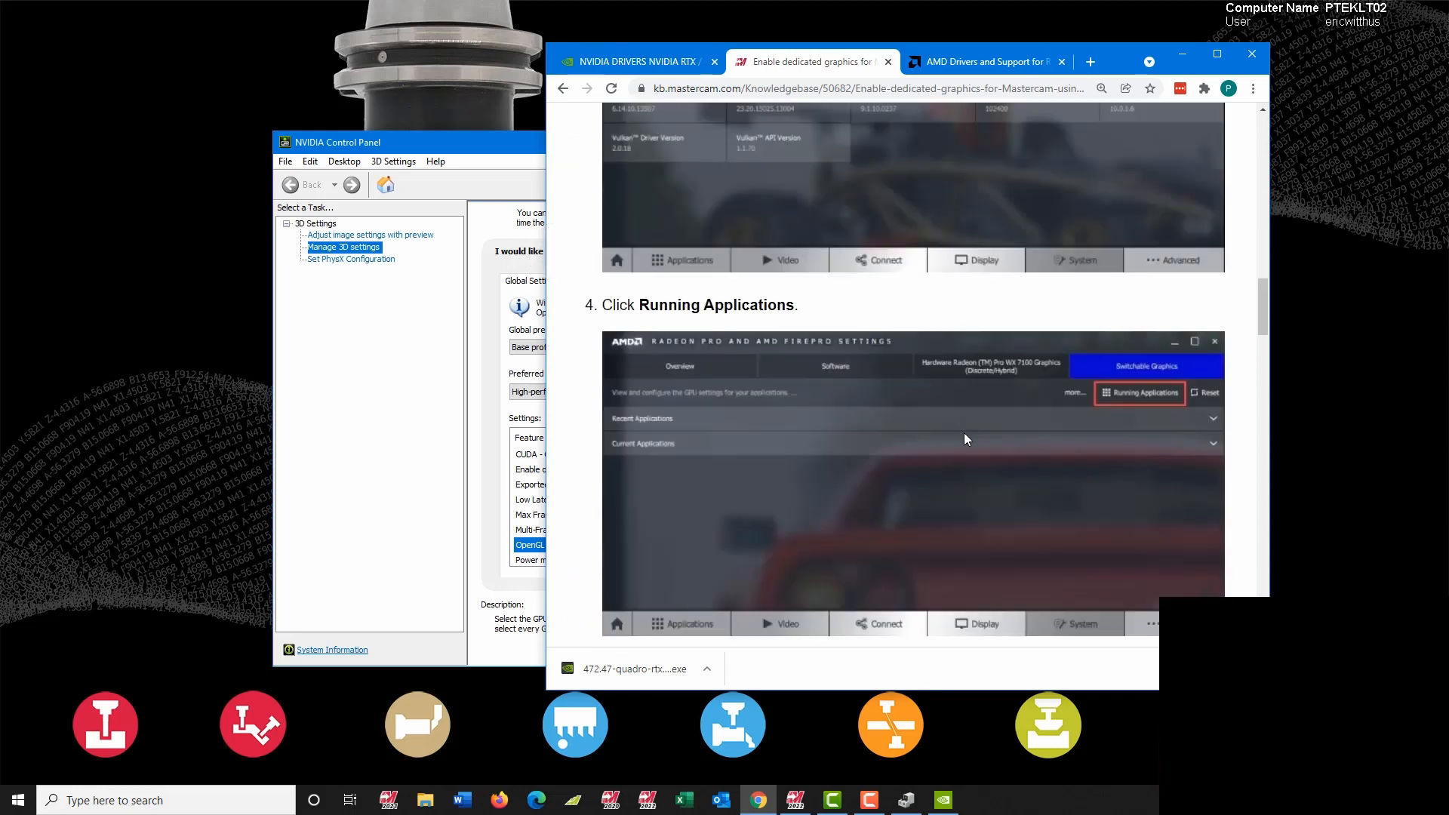
scroll(967, 438, "down", 10)
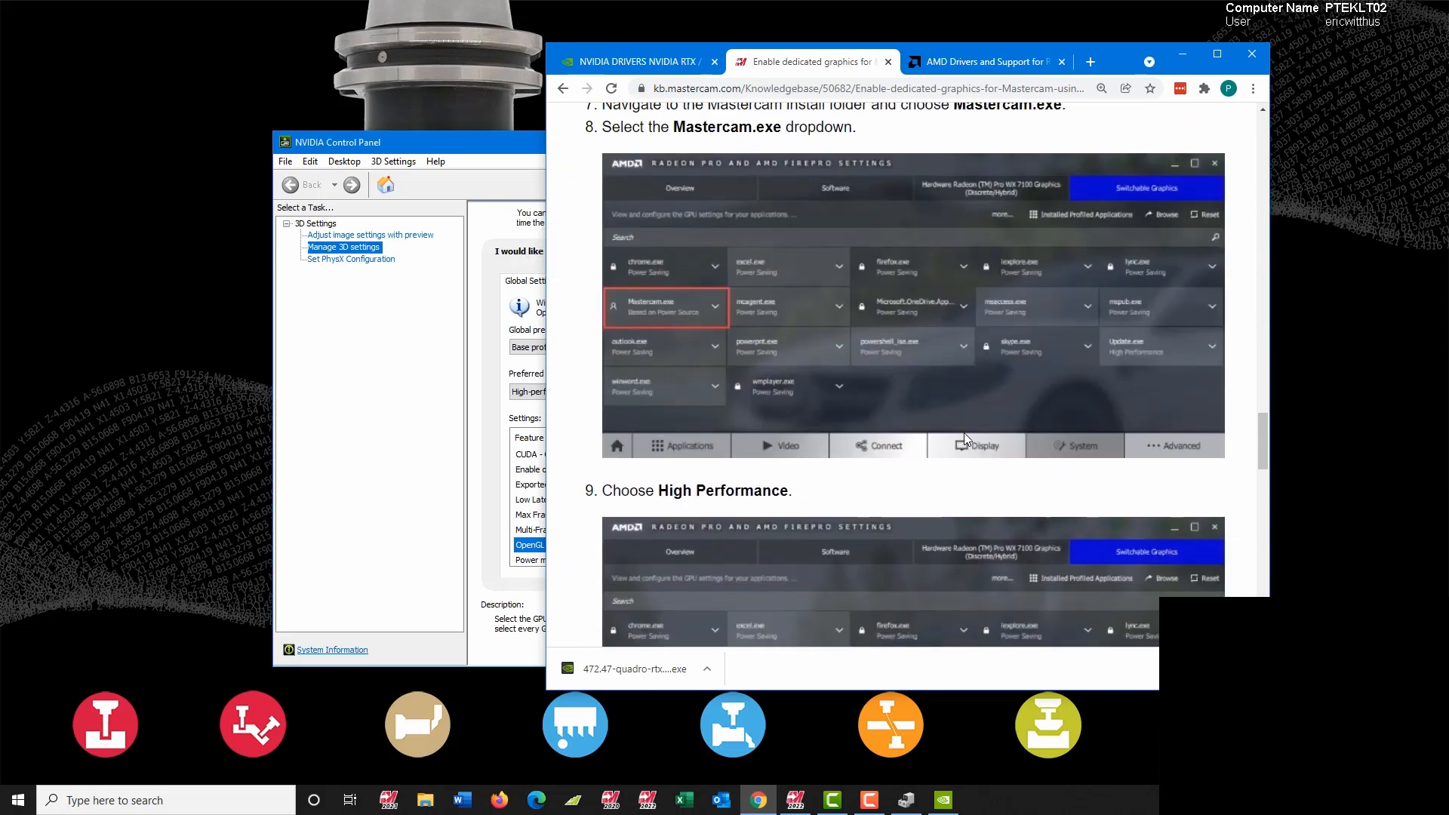
scroll(967, 439, "up", 12)
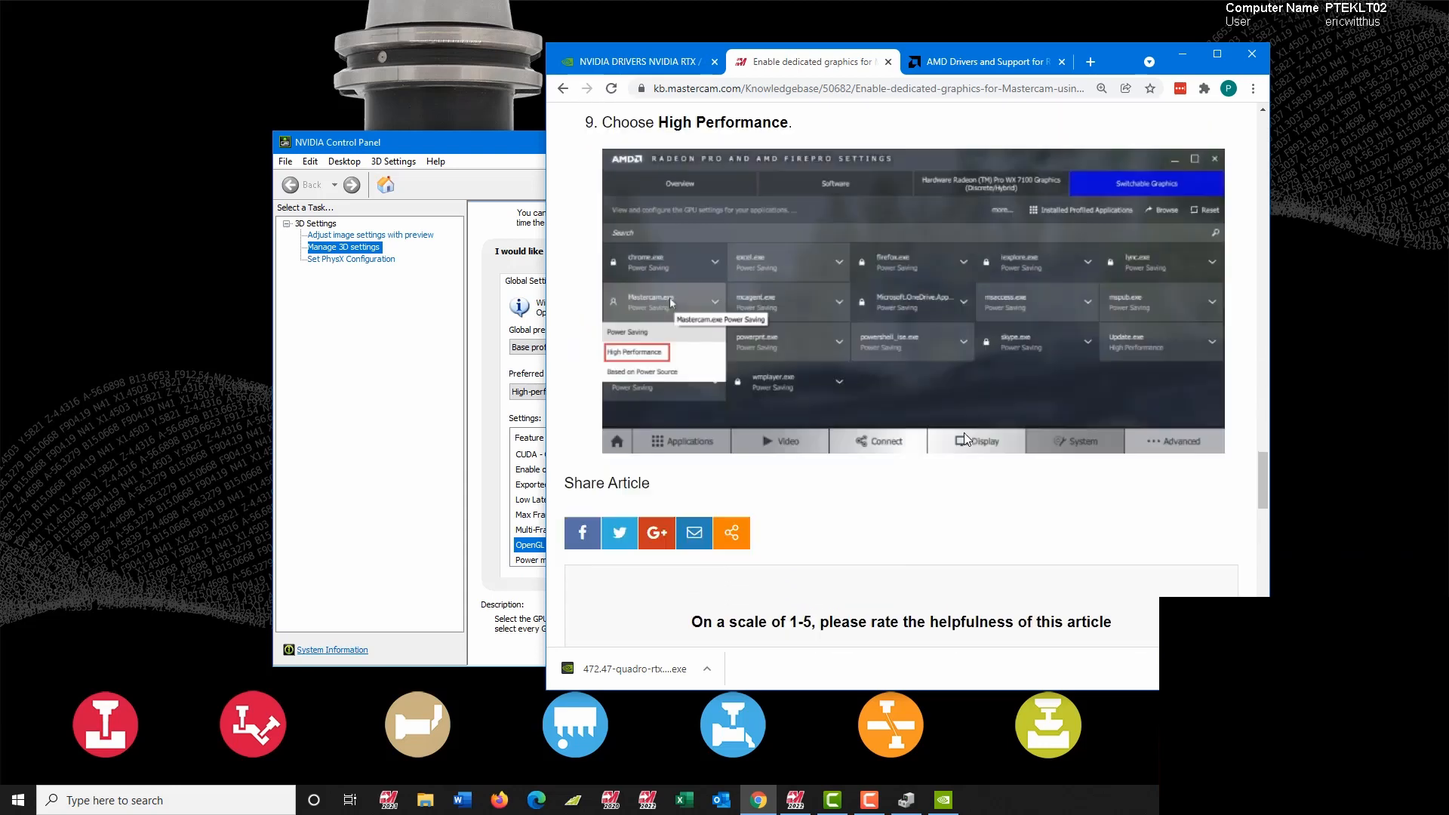
Step: Minimize the browser, close the NVIDIA Control Panel and switch to Mastercam 2022
left_click(1186, 59)
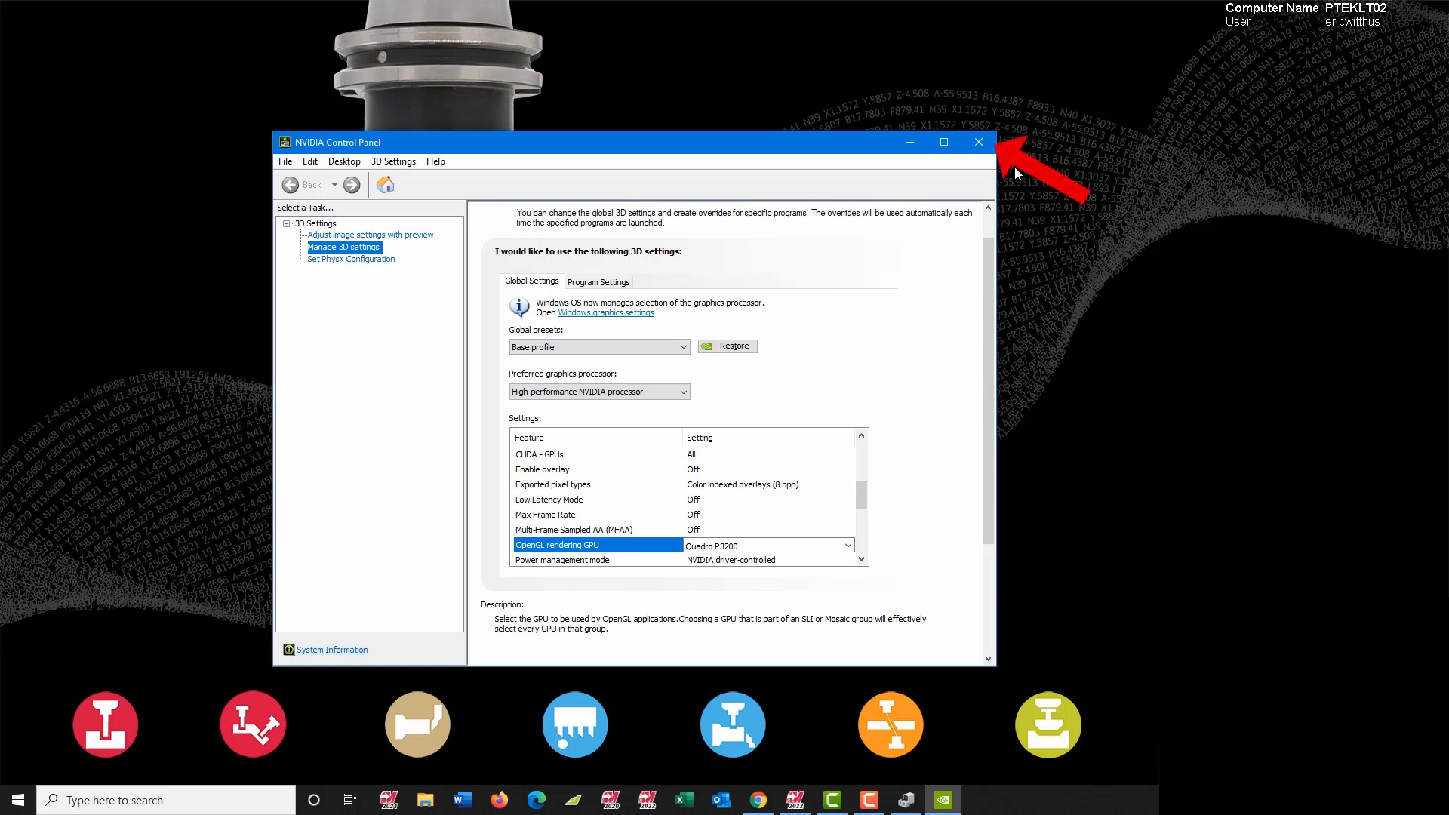
left_click(979, 143)
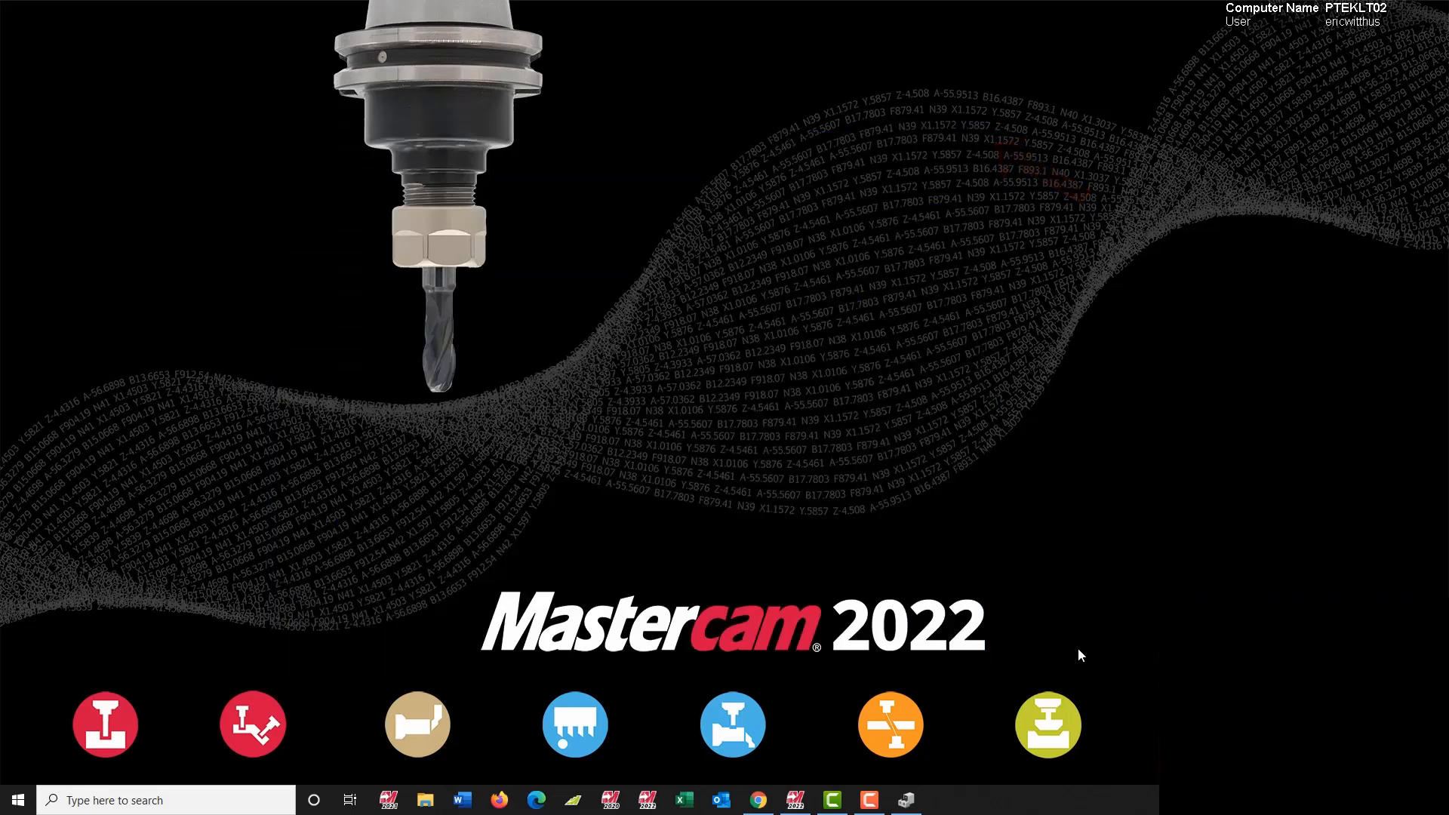
left_click(791, 801)
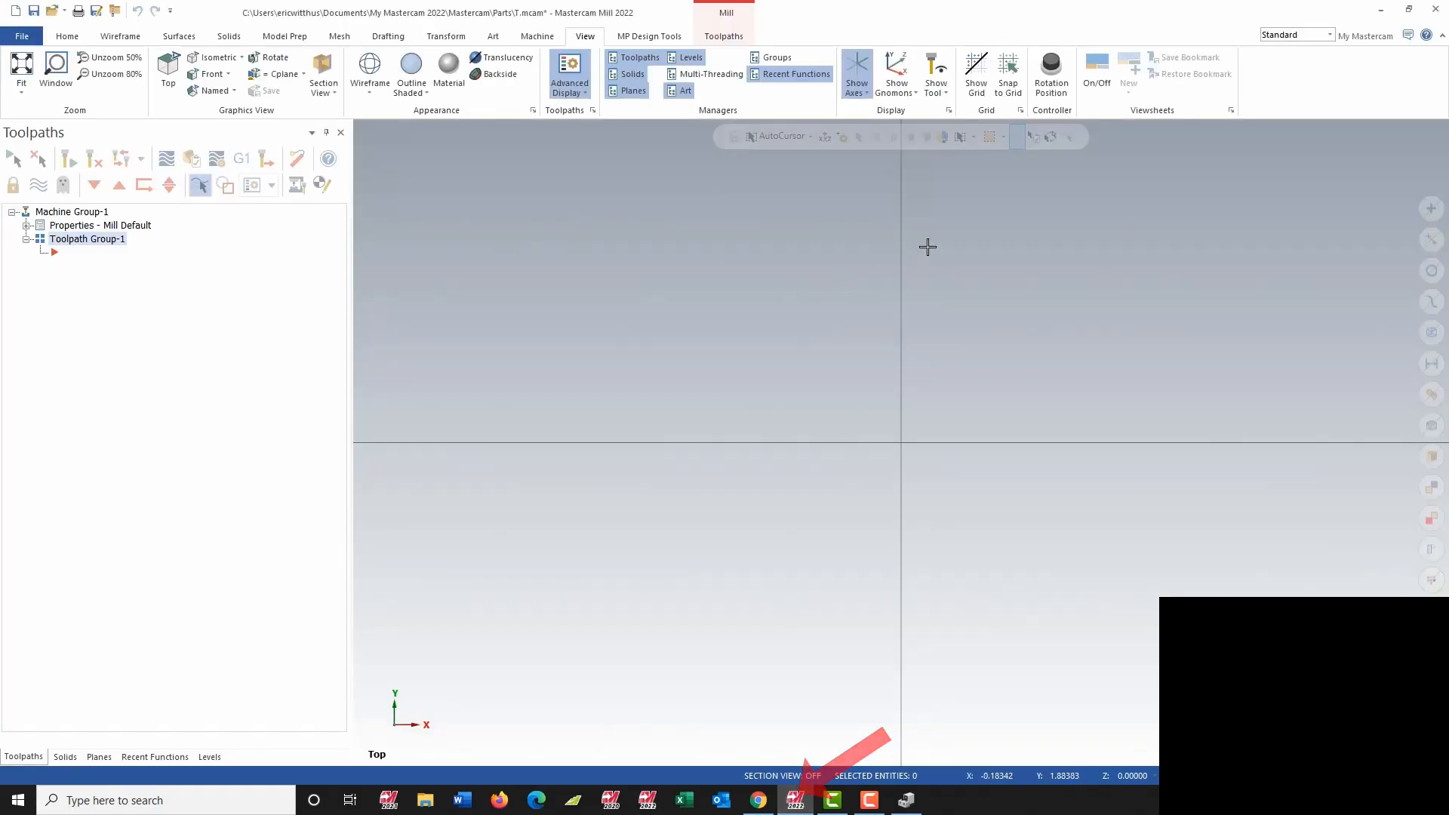
Step: Show the Multi-Threading Manager, place it beside the graphics area and open its thread settings
left_click(713, 75)
left_click_drag(658, 268, 320, 222)
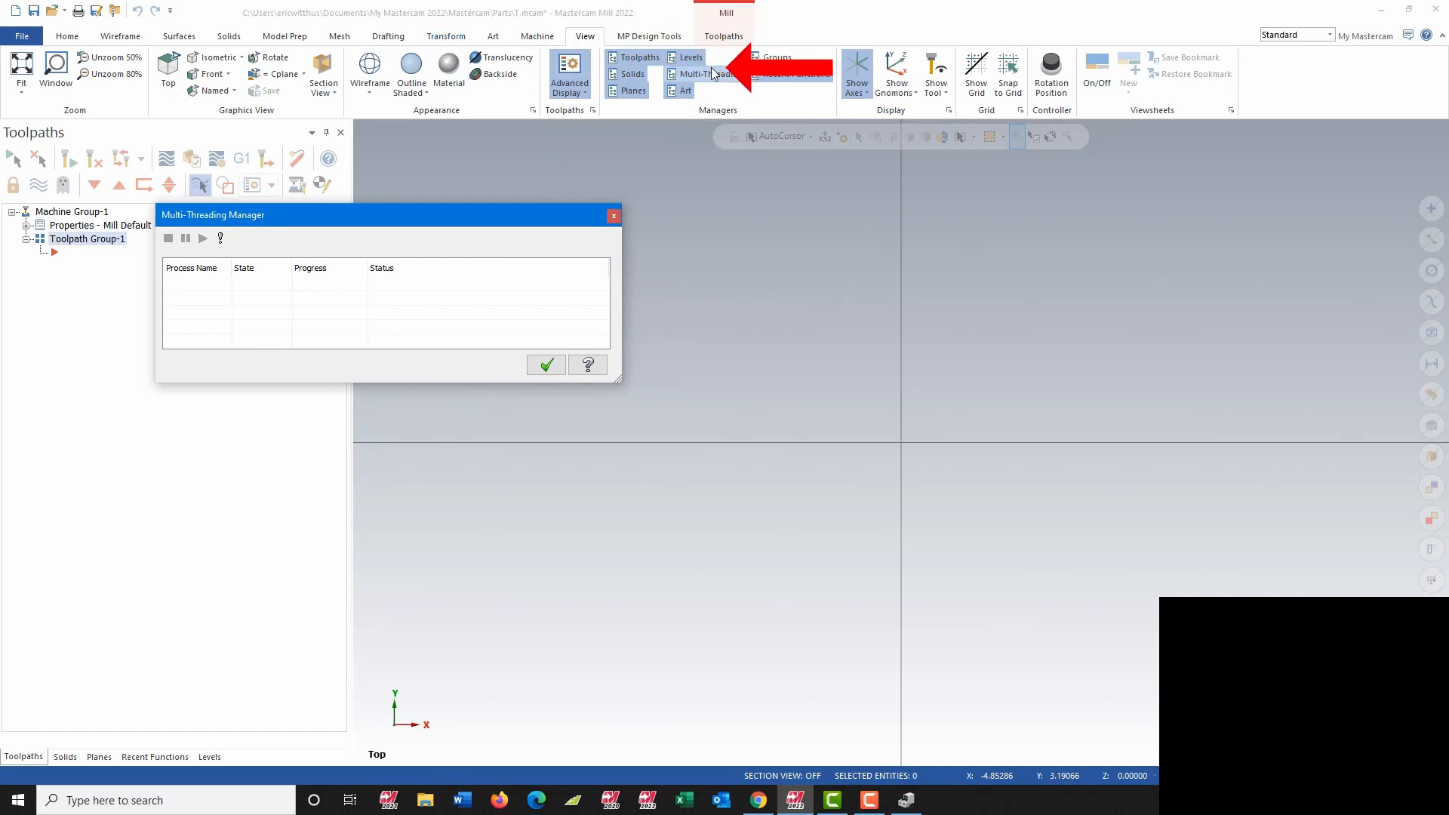
left_click(220, 238)
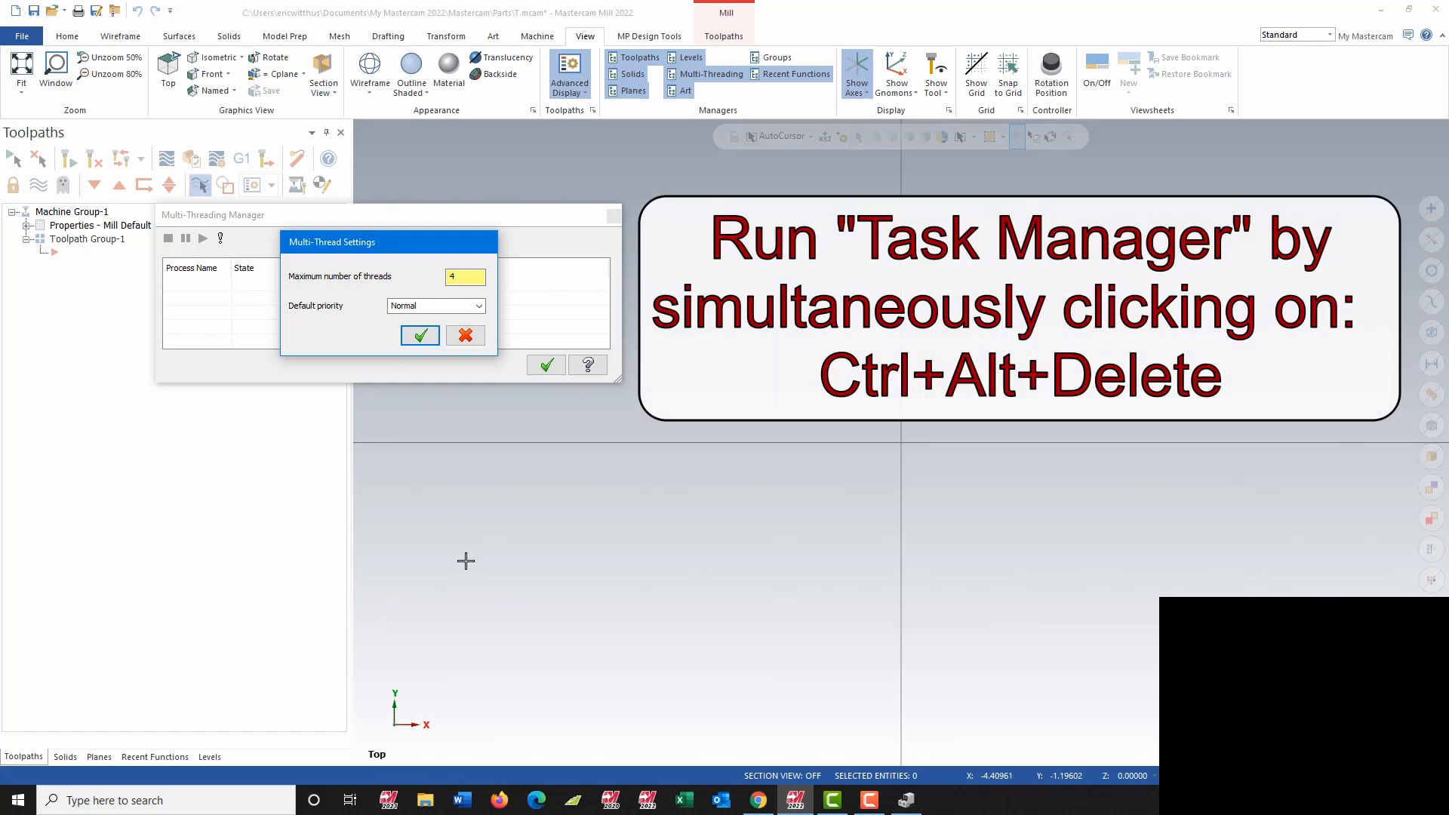
Step: Switch to Task Manager and check the CPU's logical processor count in its detailed performance view
key("ctrl+alt+Delete")
left_click_drag(813, 168, 889, 130)
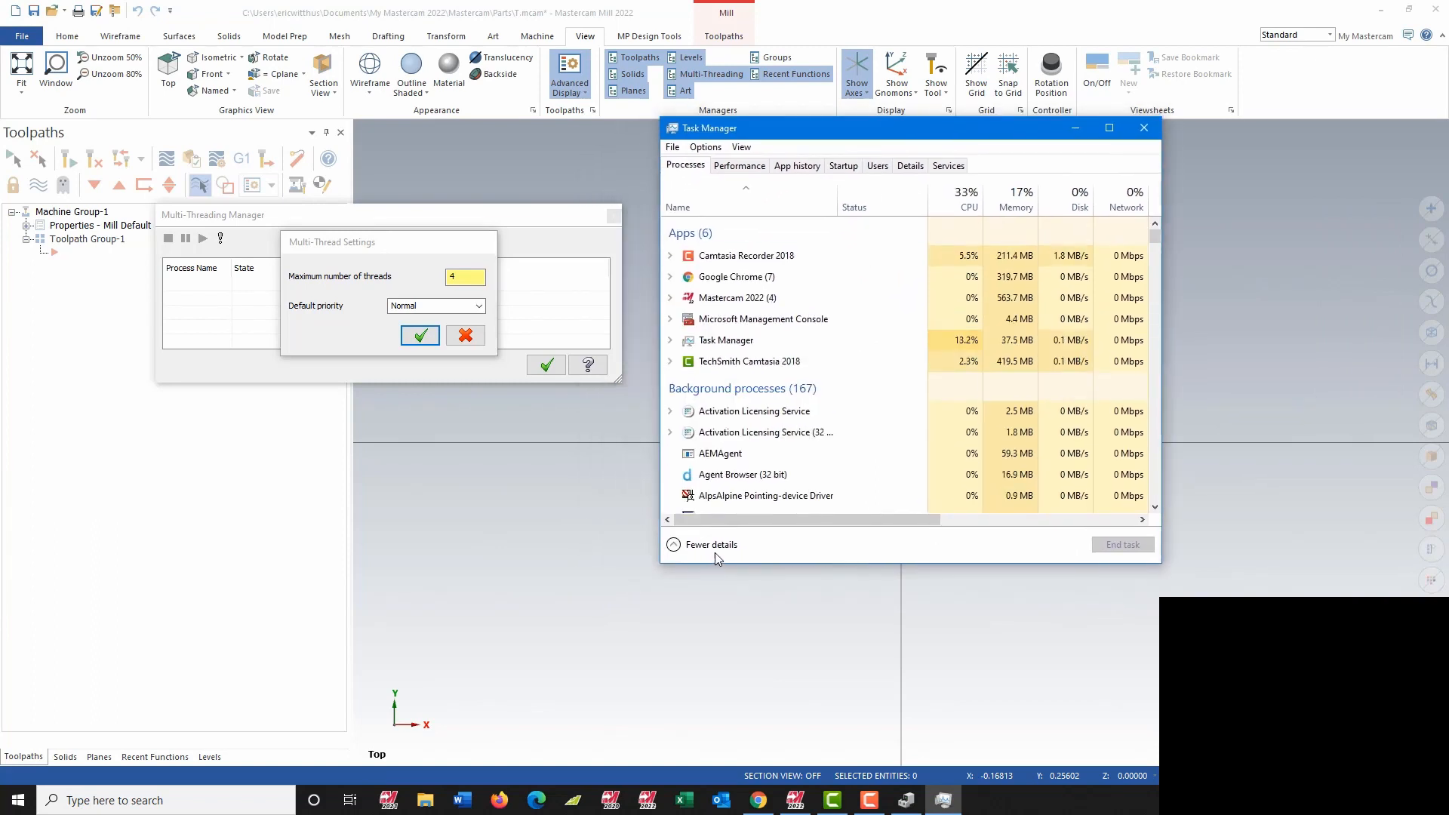
left_click(714, 545)
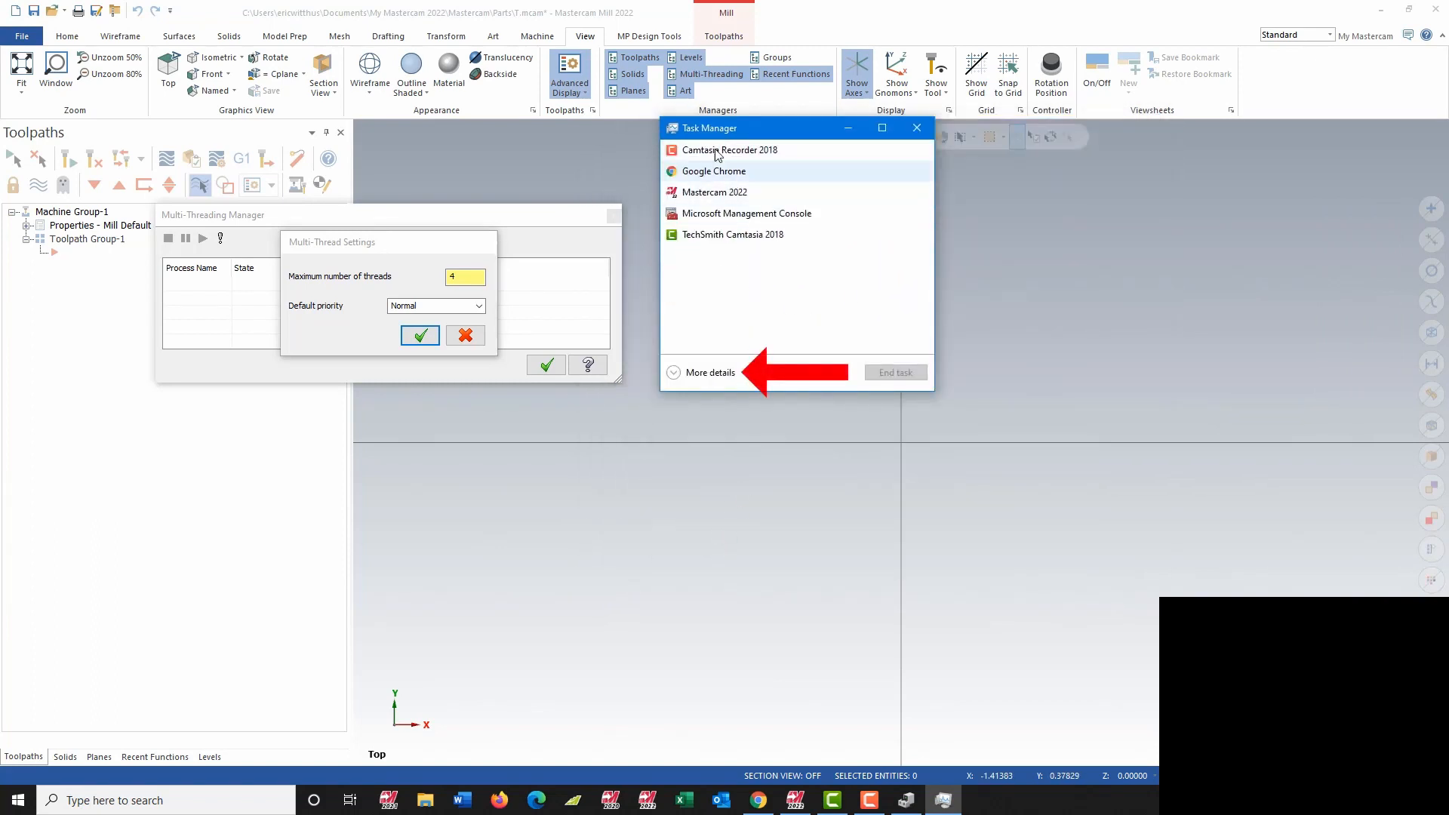
left_click(708, 377)
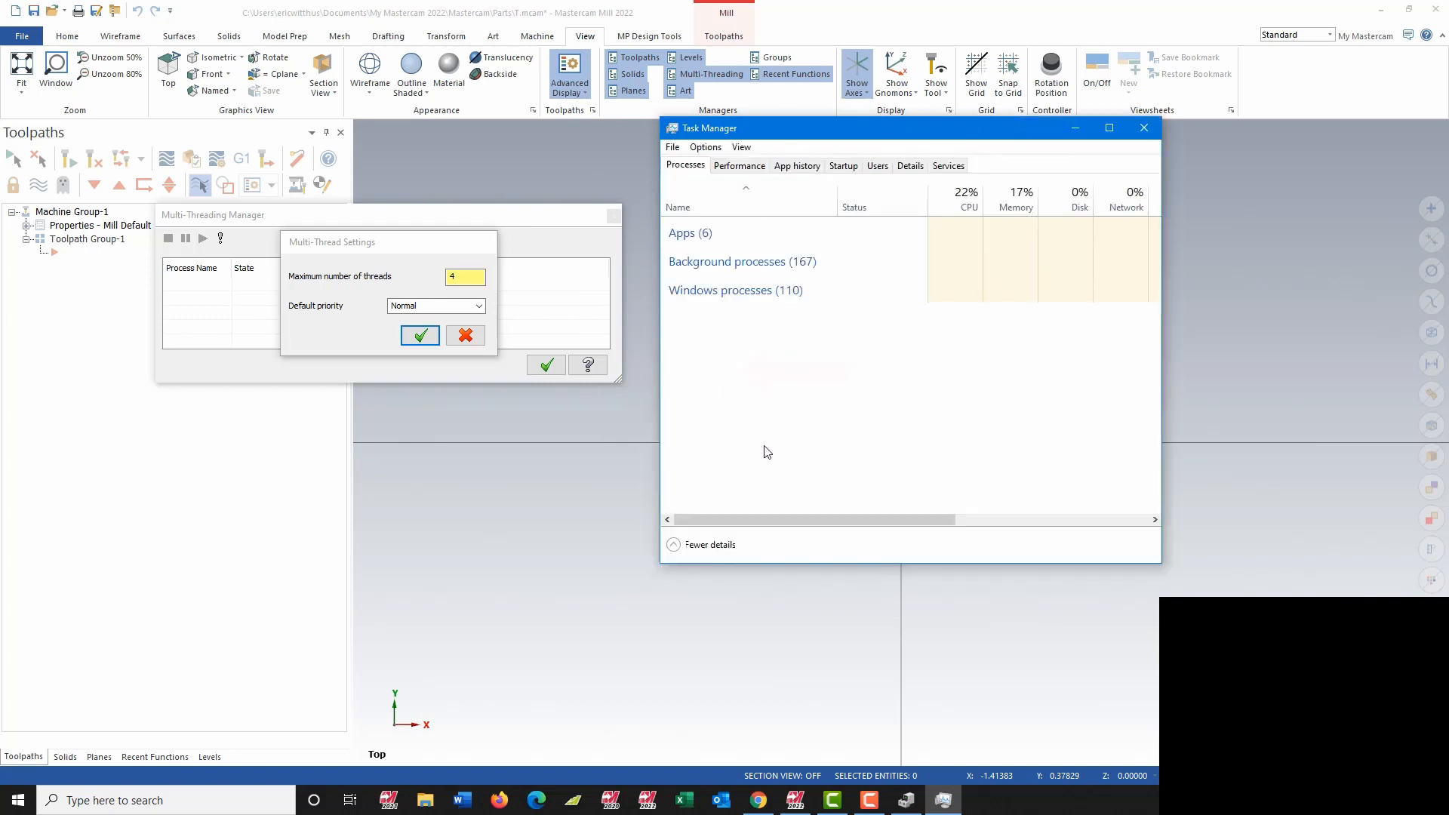
left_click(747, 165)
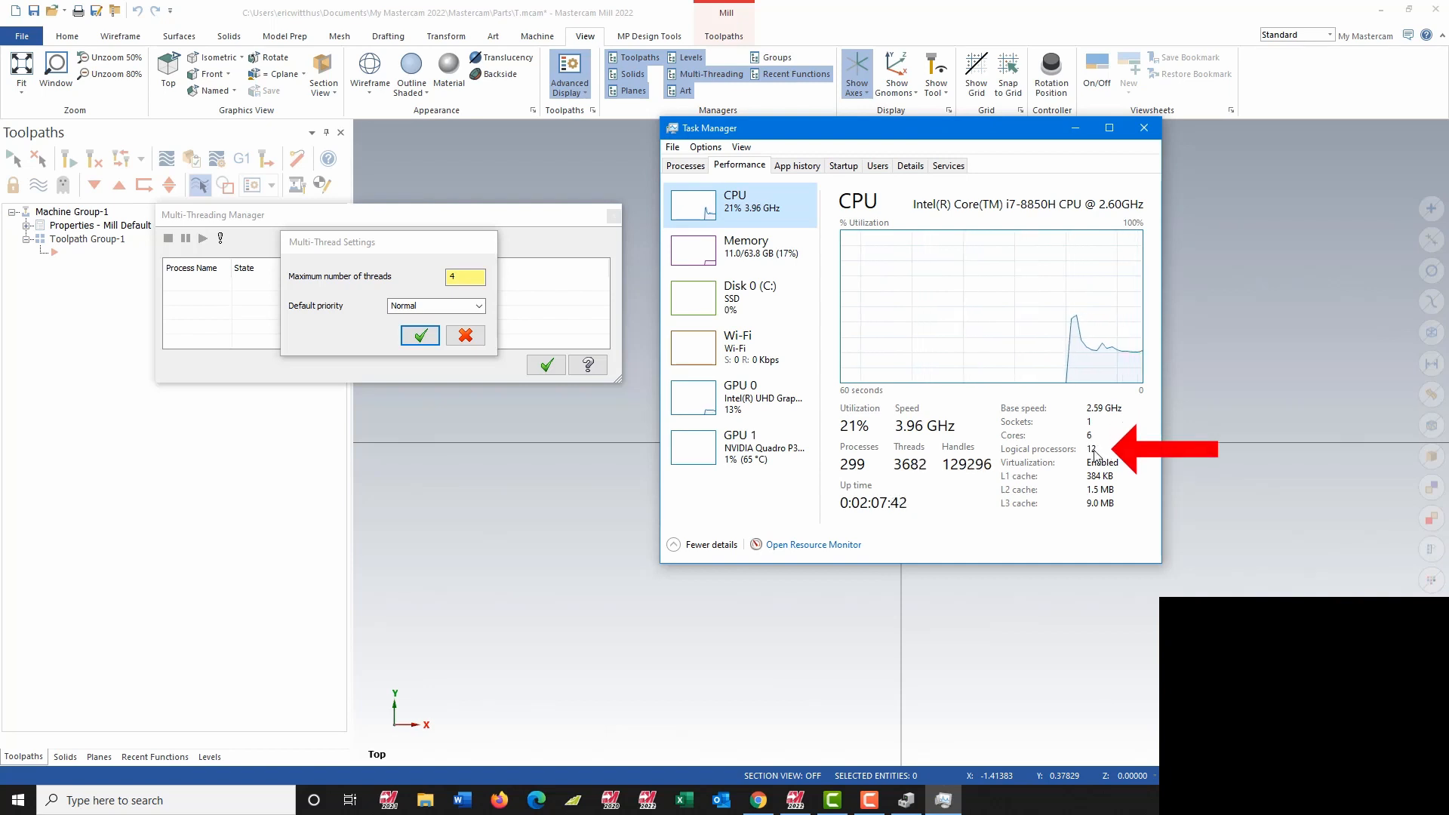
Step: Set the maximum number of threads to 12 in Mastercam, and close Task Manager and the Multi-Threading Manager
left_click(465, 276)
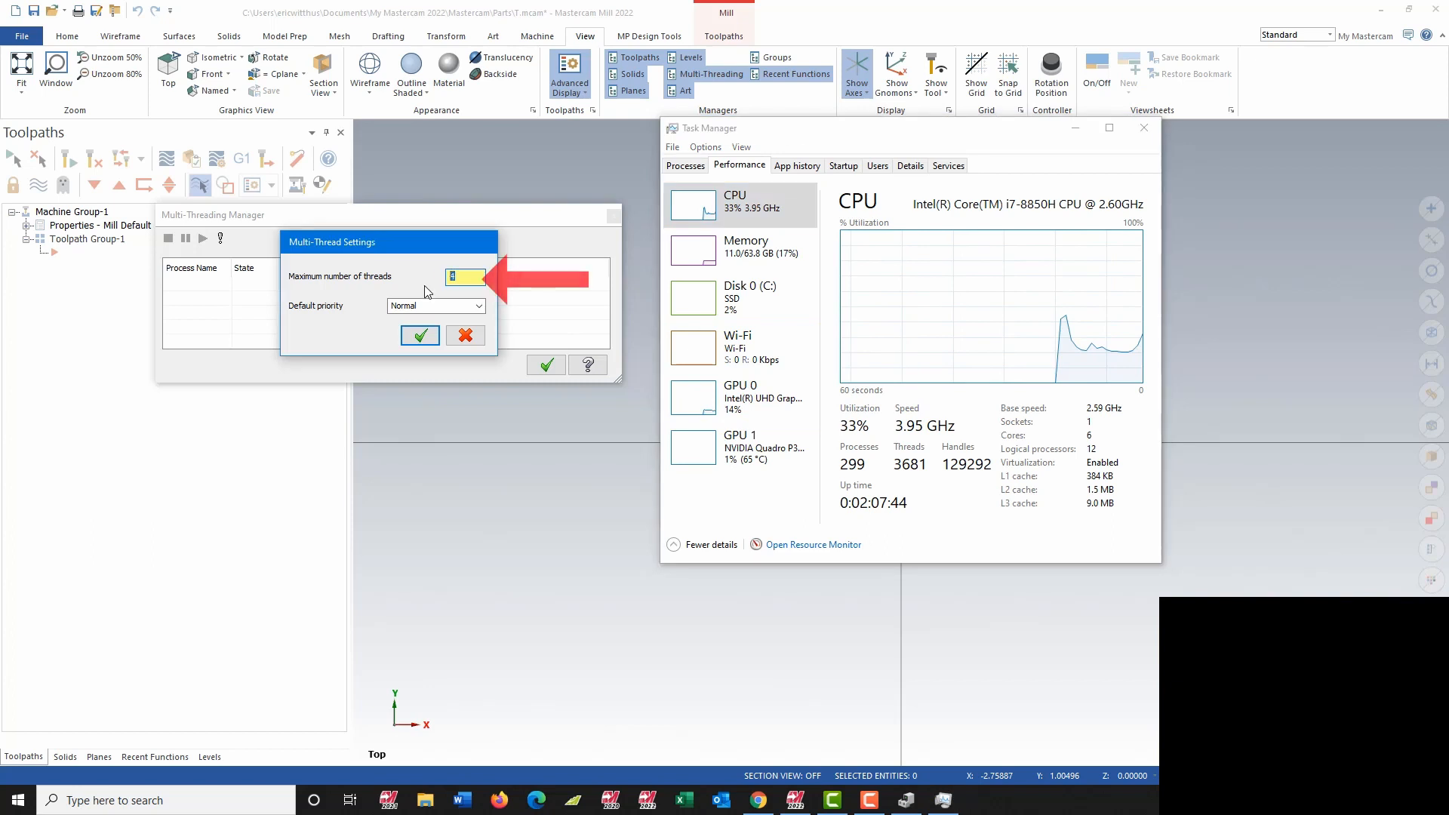
type("12")
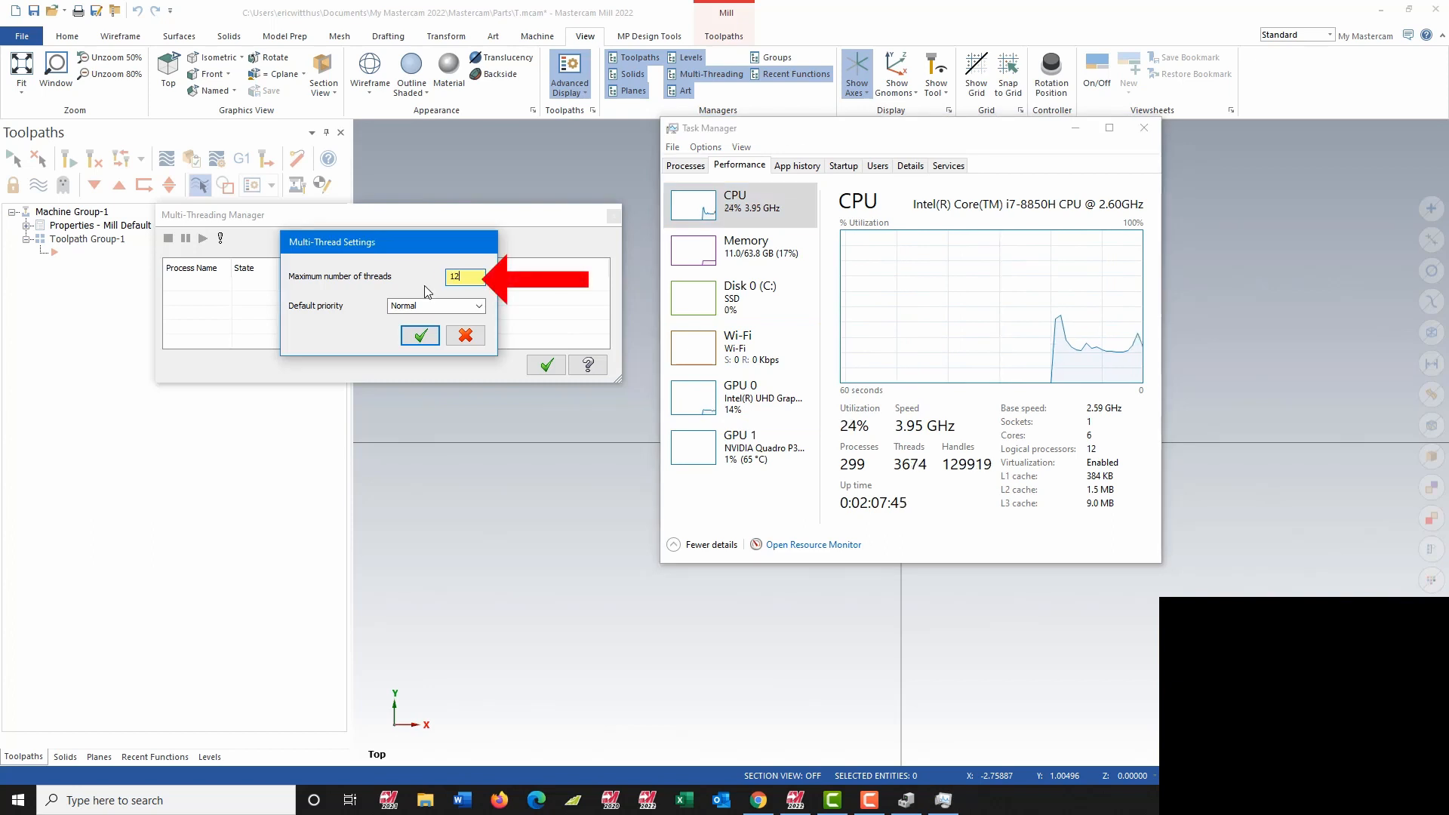
left_click(419, 336)
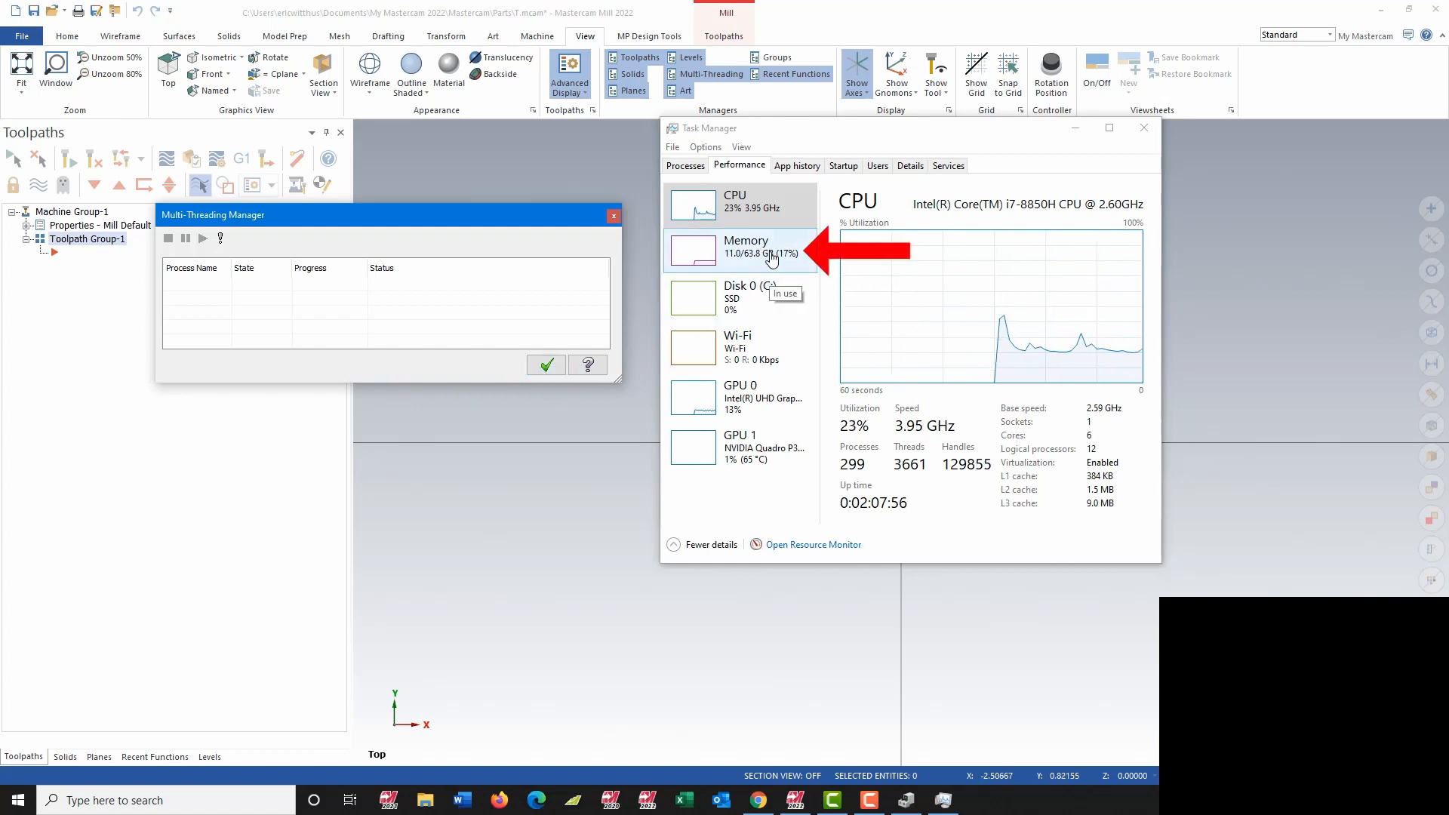
left_click(1144, 128)
left_click(546, 365)
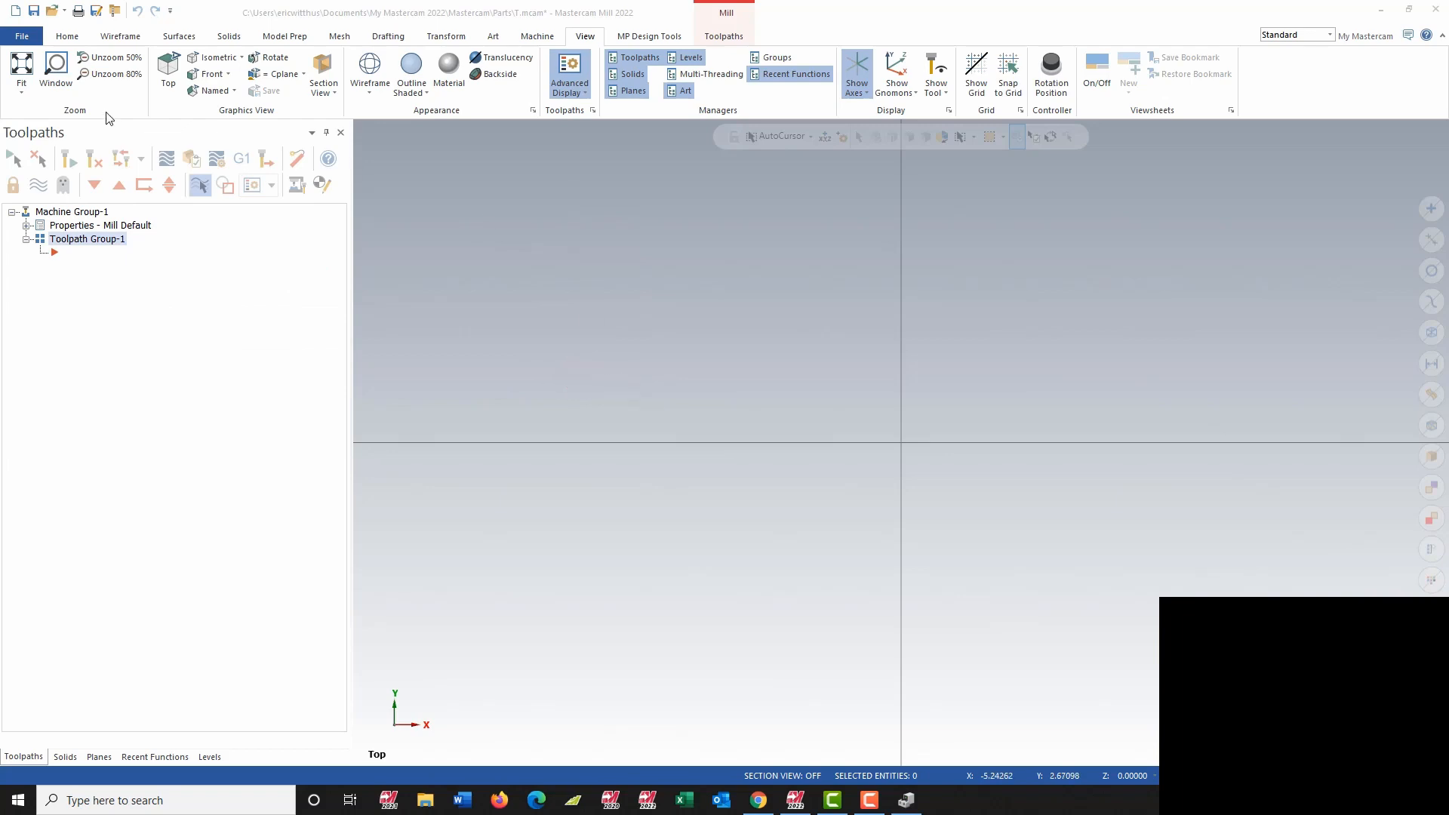
Step: Set toolpath memory buffering to 90% of physical memory in the system configuration and save the settings to the configuration file
left_click(25, 39)
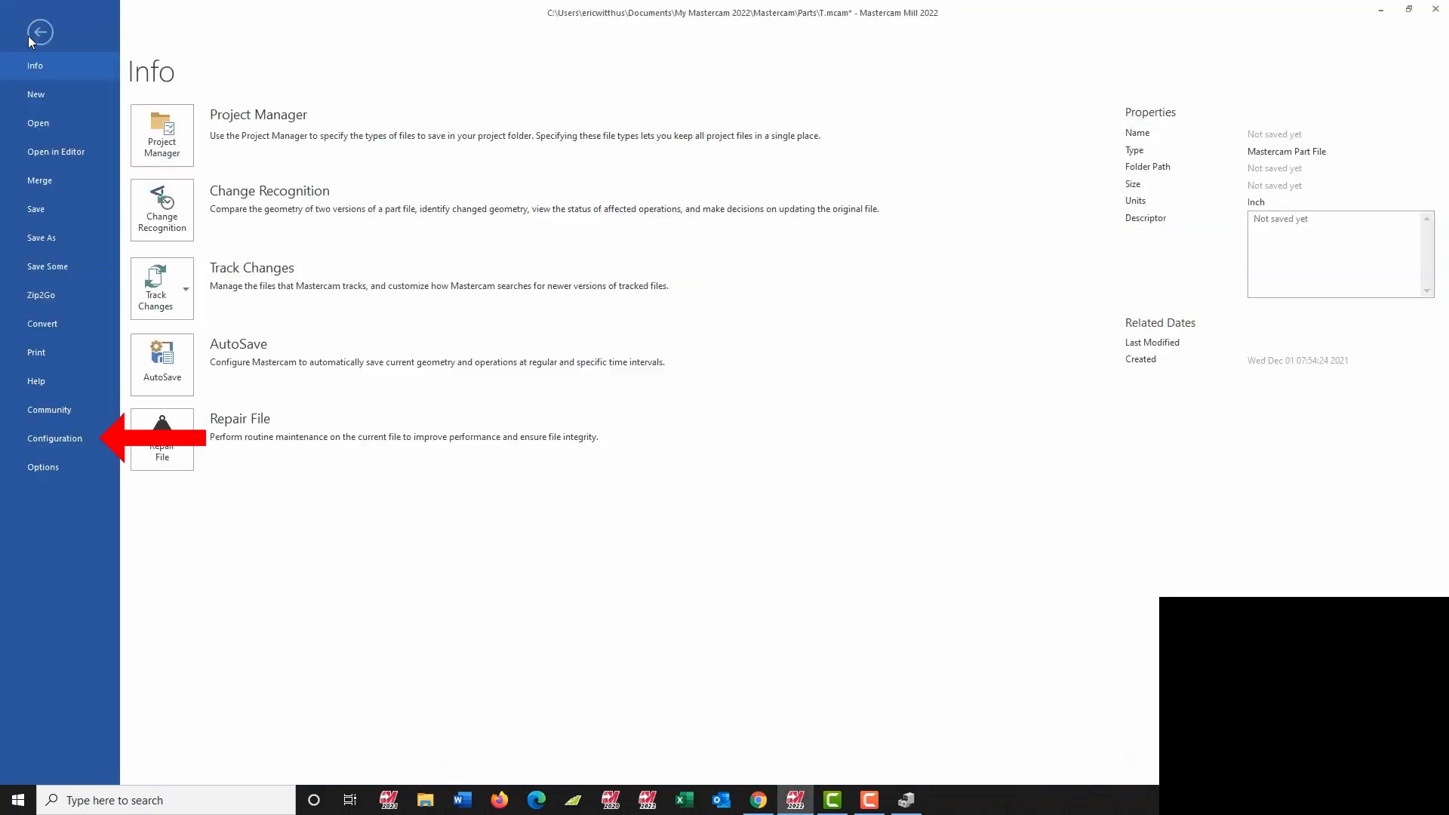
left_click(71, 440)
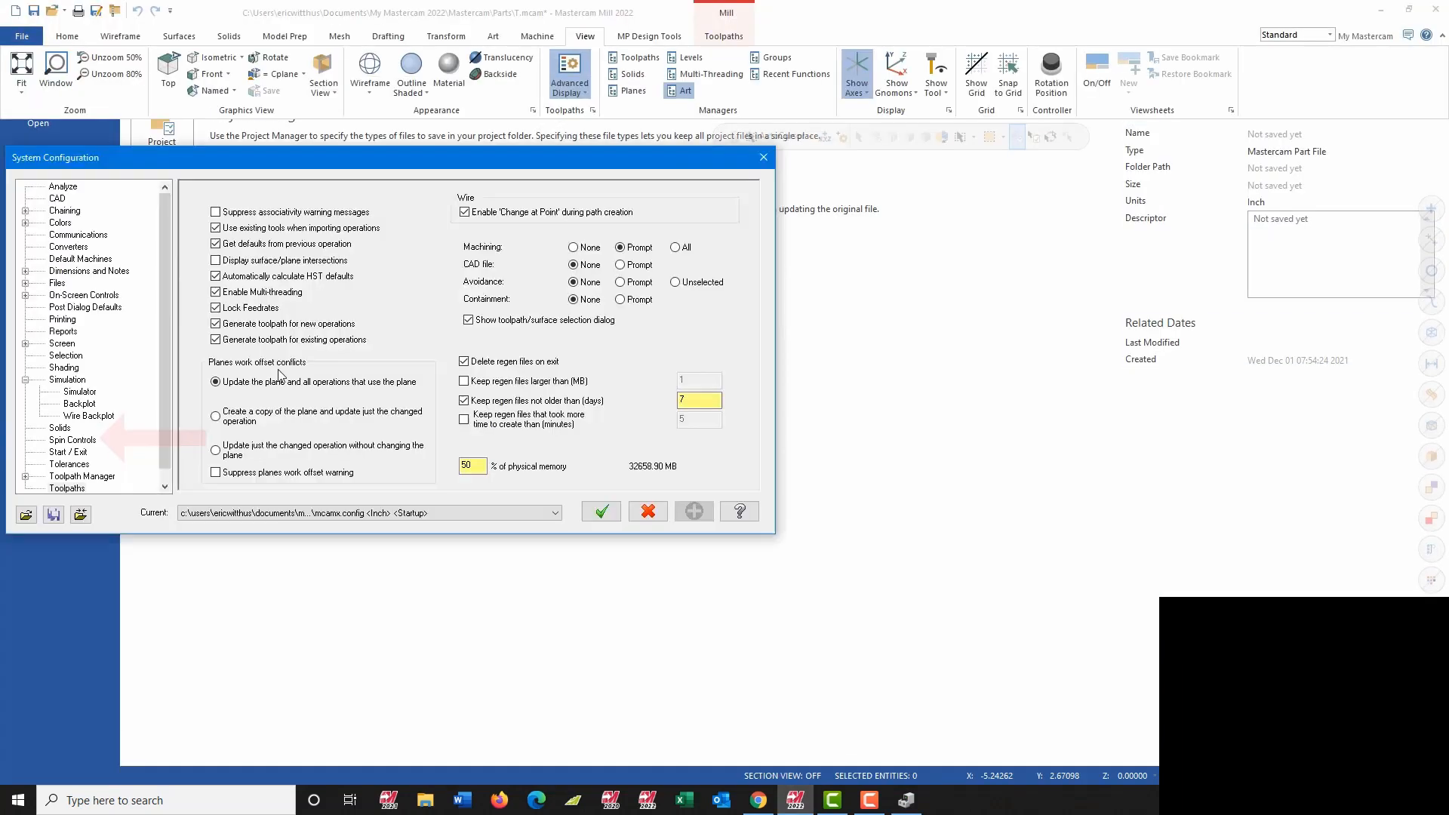
left_click(68, 486)
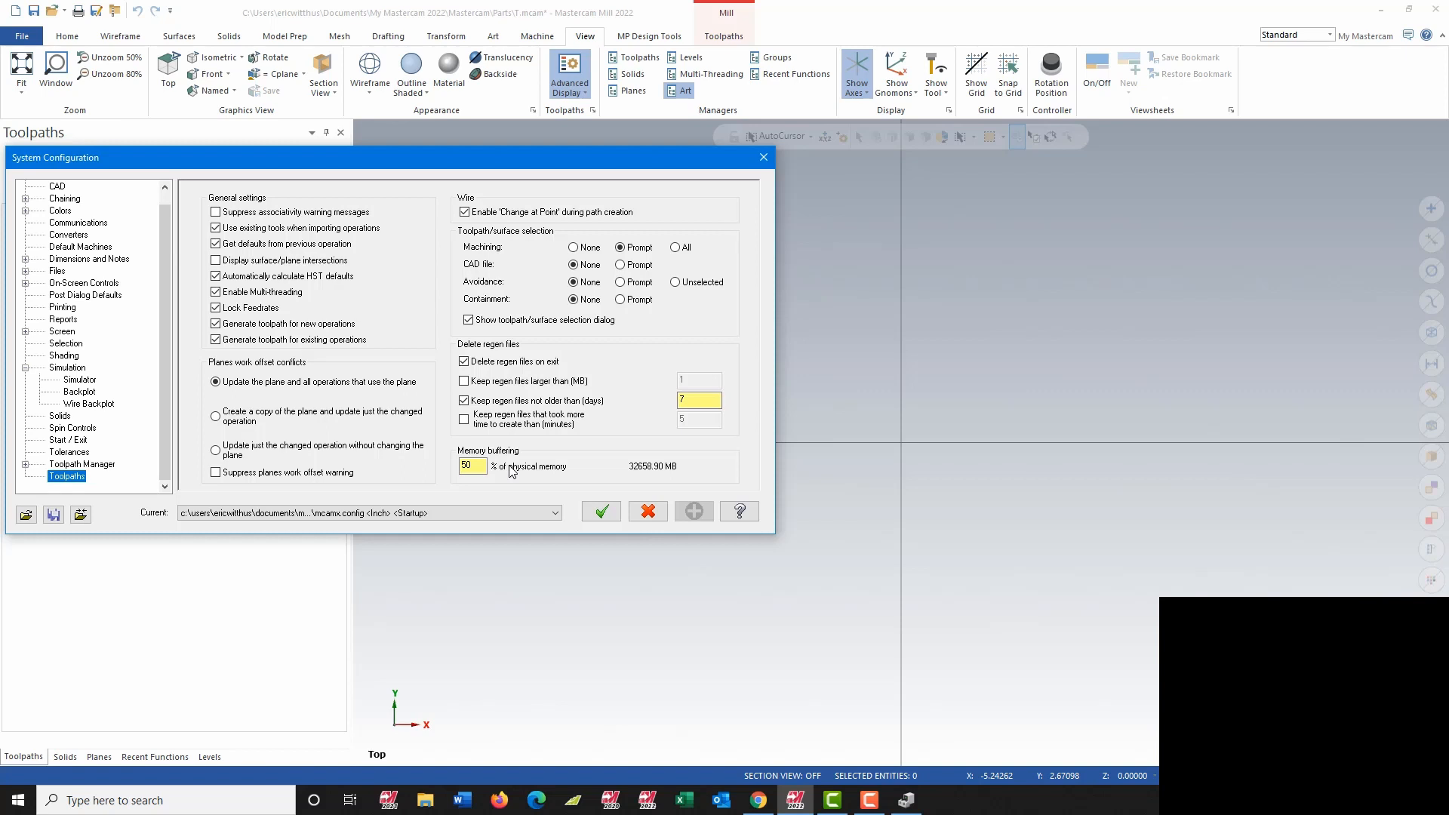
double_click(468, 465)
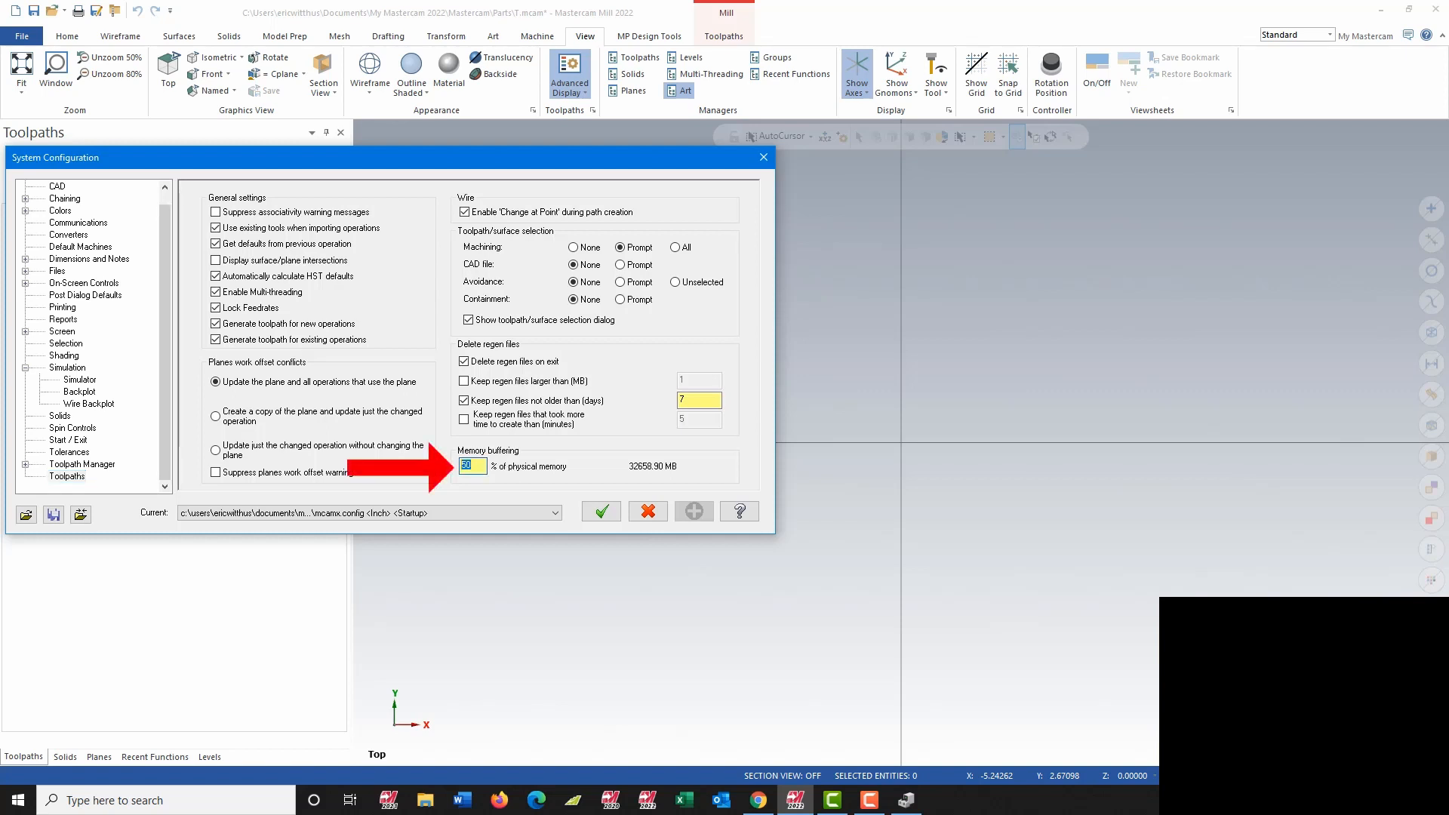
type("90")
left_click(695, 401)
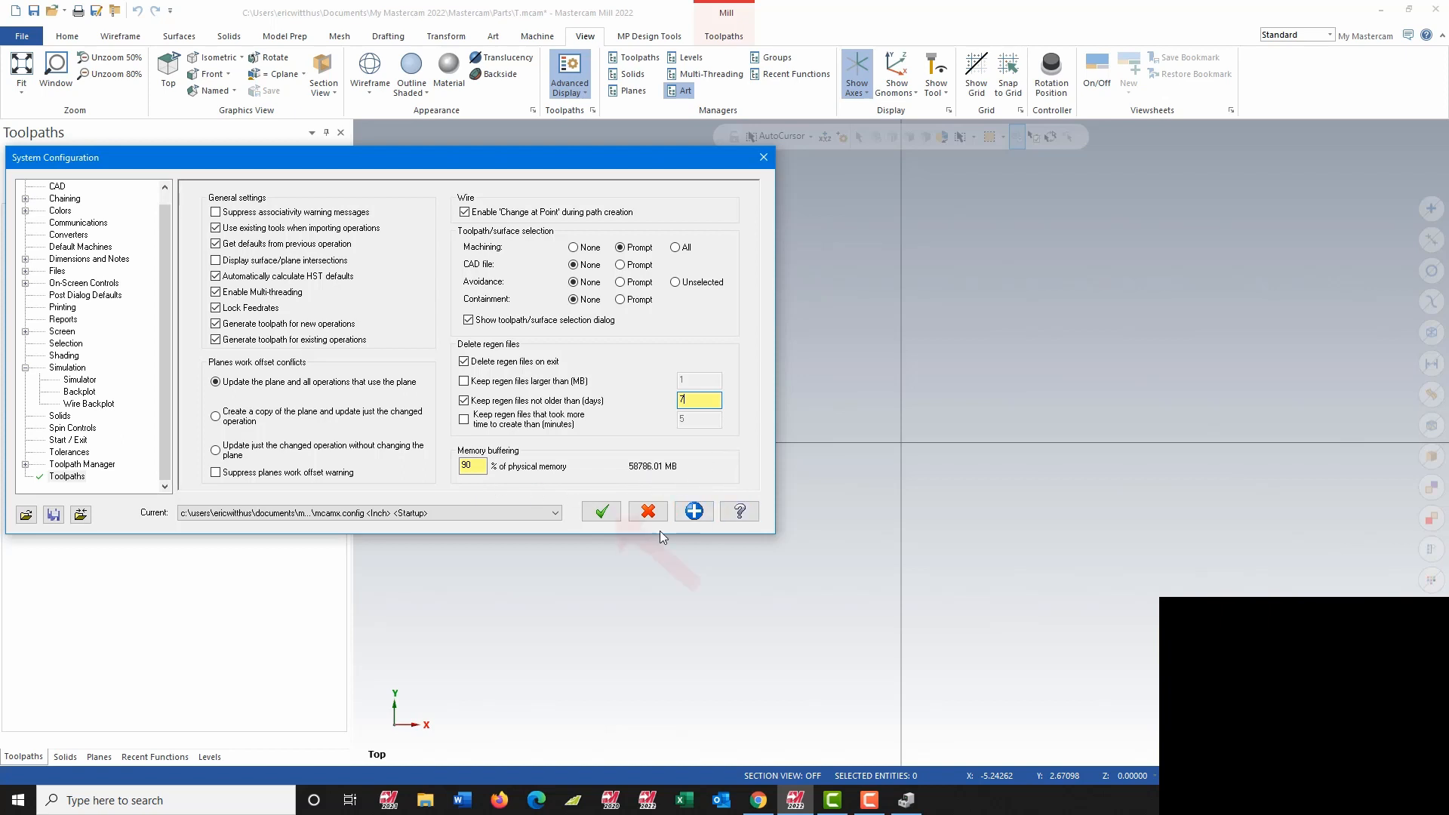
left_click(601, 512)
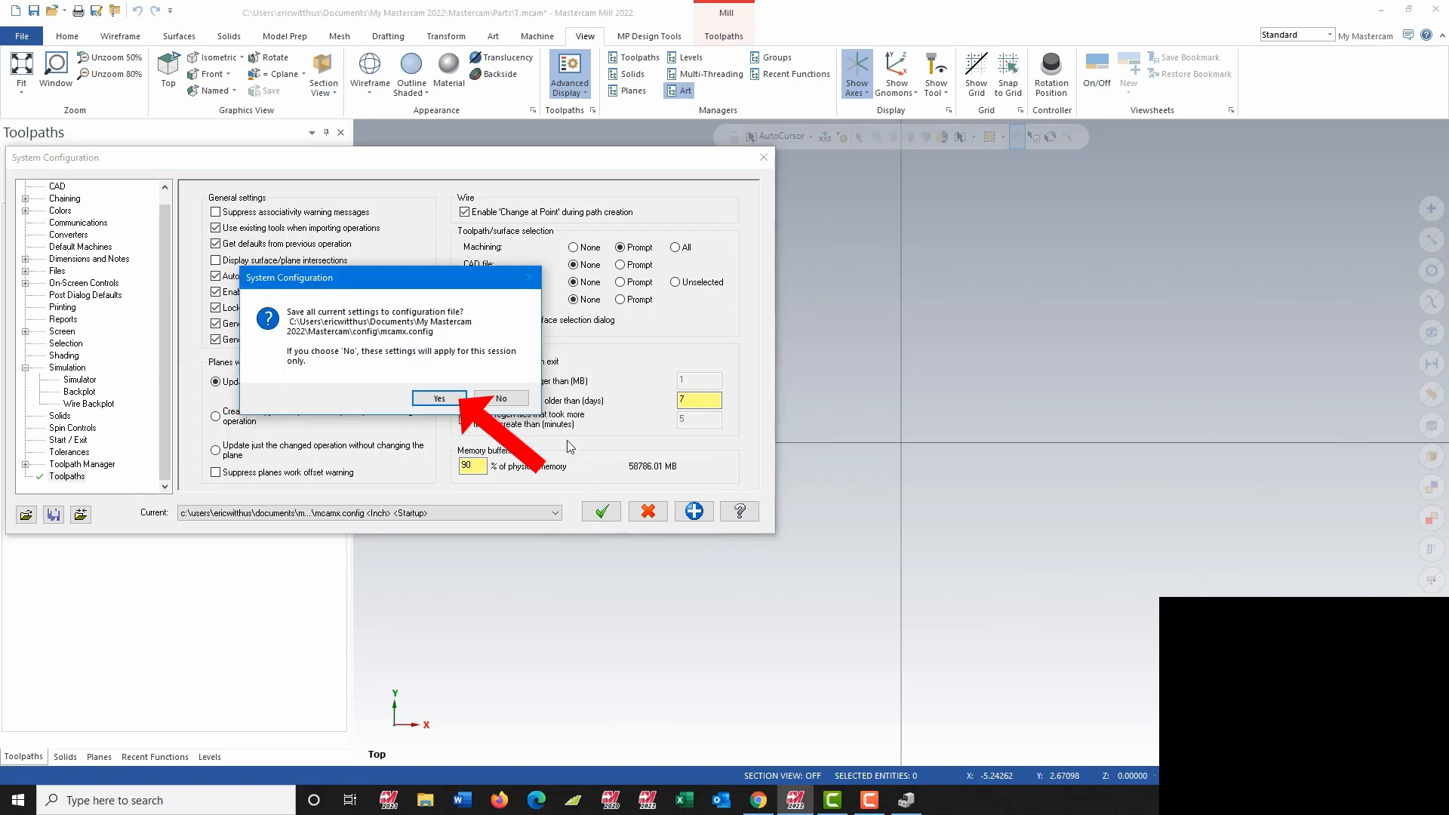
left_click(439, 398)
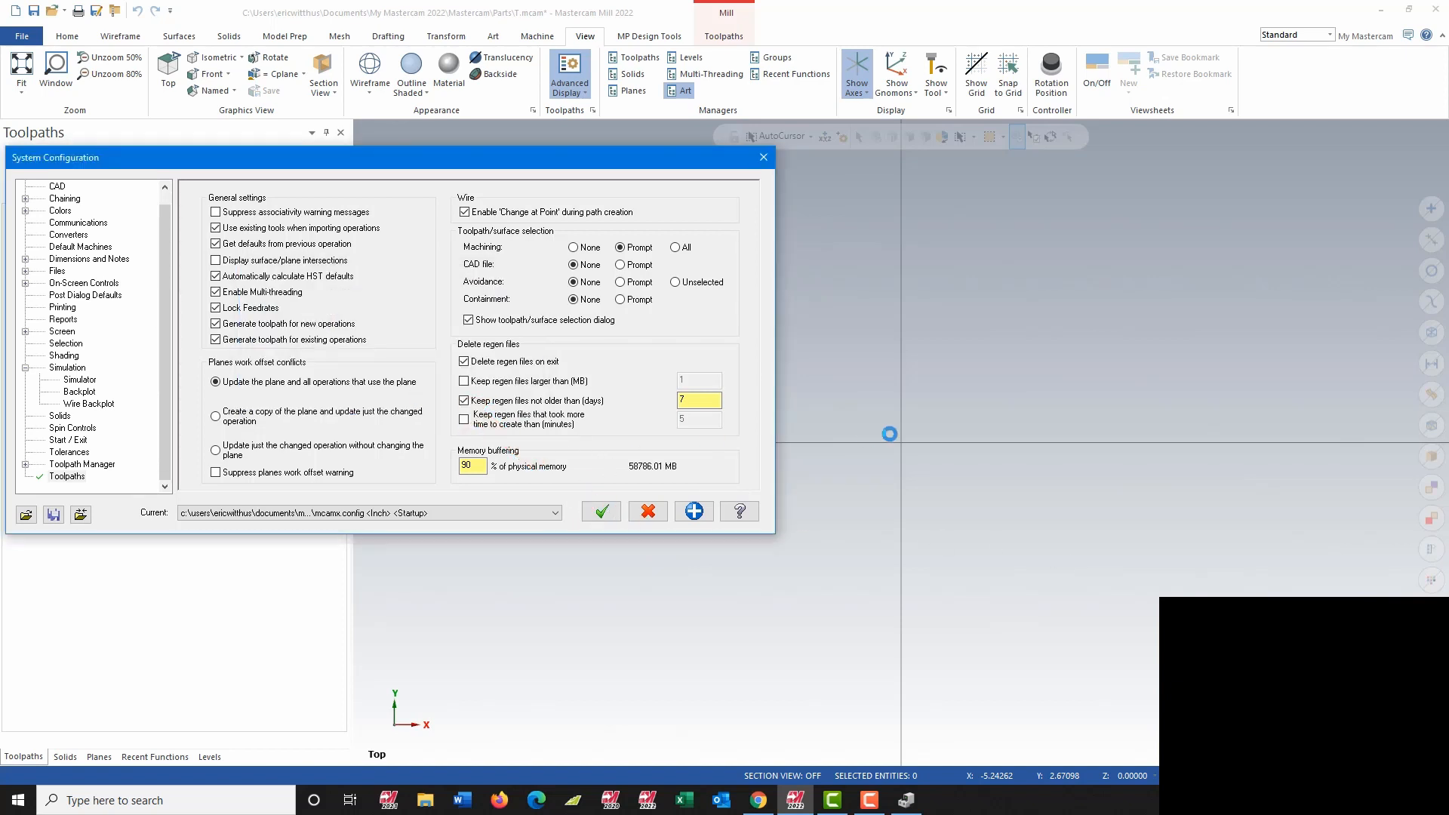